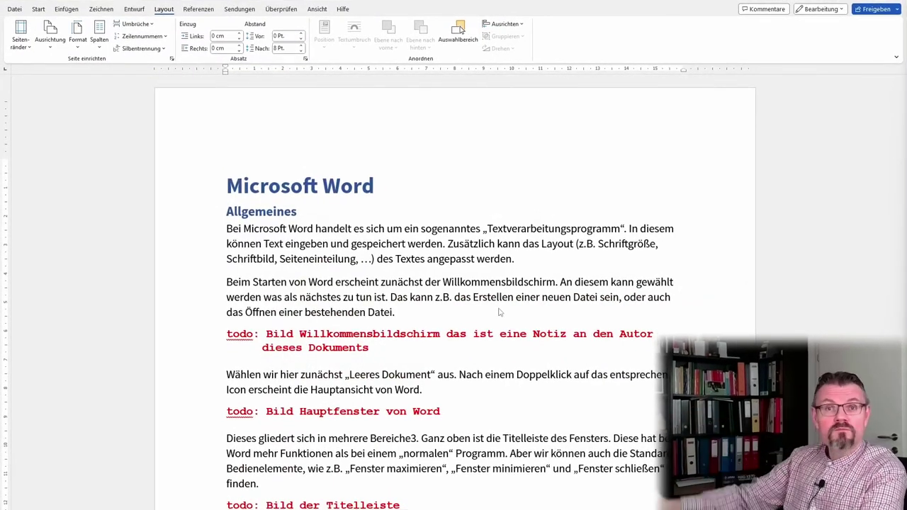
# - Scroll through the document and place the insertion point at the end of the title
pyautogui.scroll(-4, 461, 373)
pyautogui.scroll(-4, 457, 391)
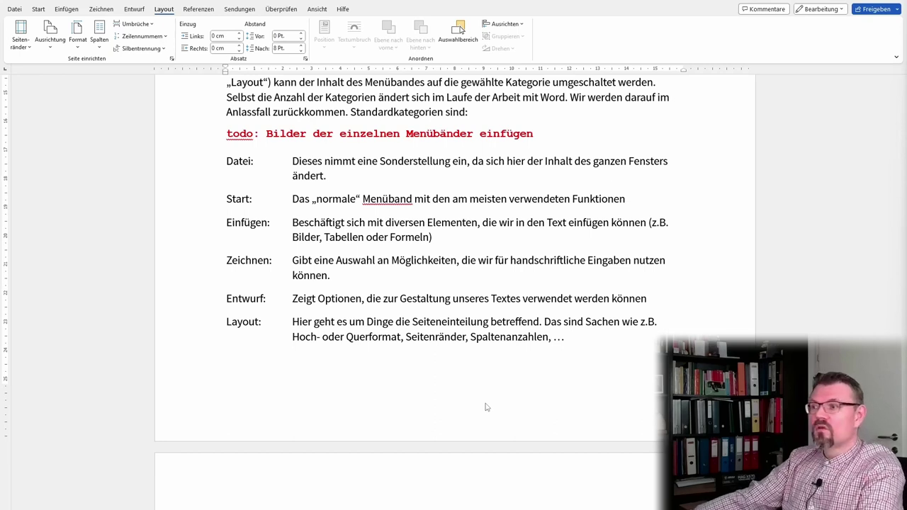
pyautogui.scroll(5, 486, 406)
pyautogui.scroll(5, 486, 406)
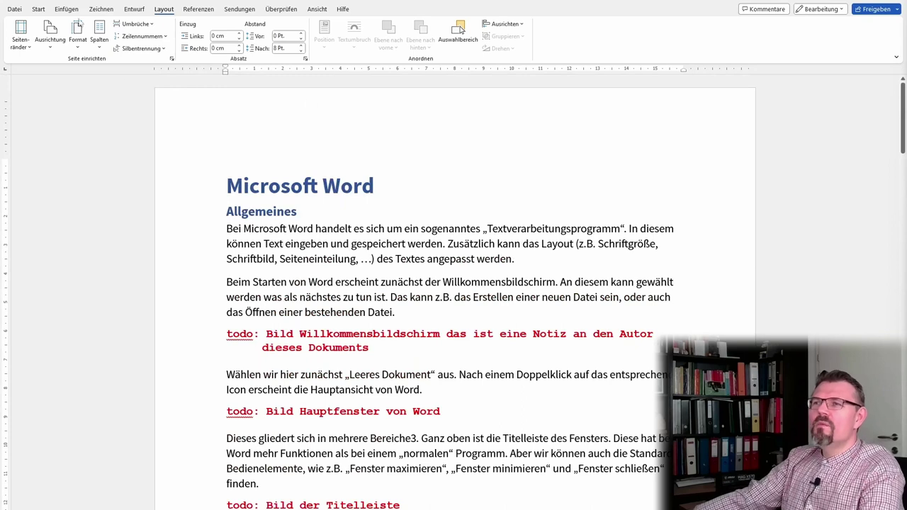
pyautogui.click(38, 9)
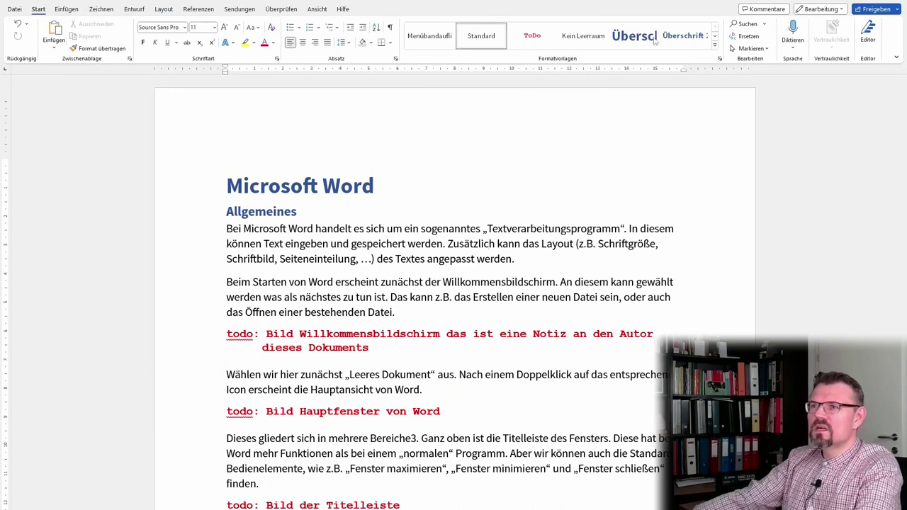
pyautogui.click(342, 132)
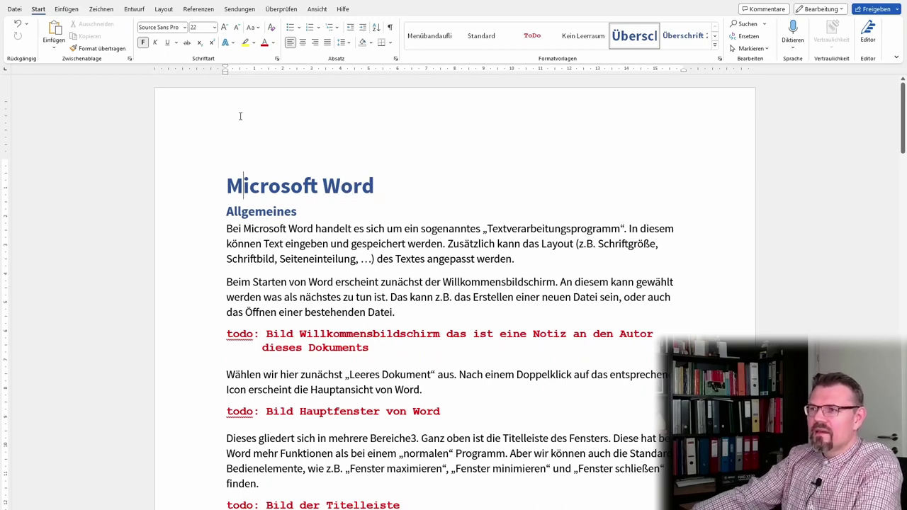
pyautogui.click(403, 165)
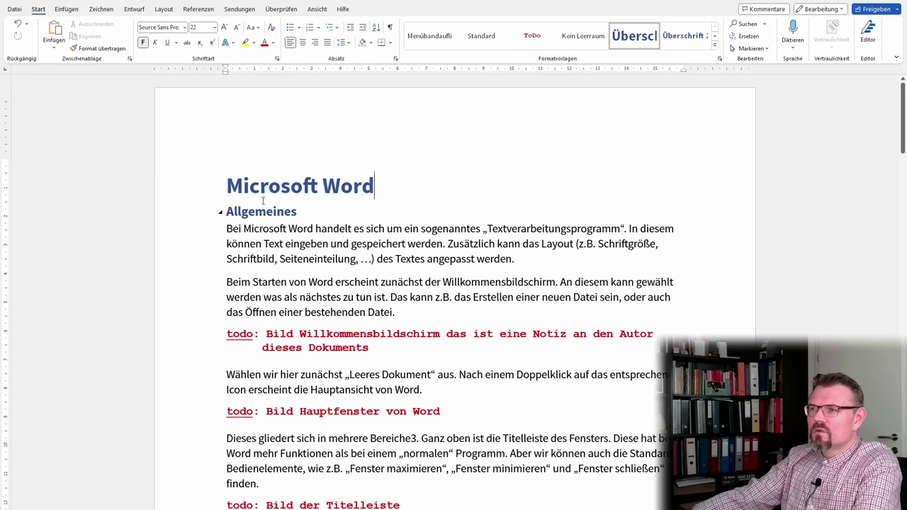
# - Enter AINF, Microsoft Word and HTBLuVA St. Pölten at the header's left, centre and right positions
pyautogui.doubleClick(272, 117)
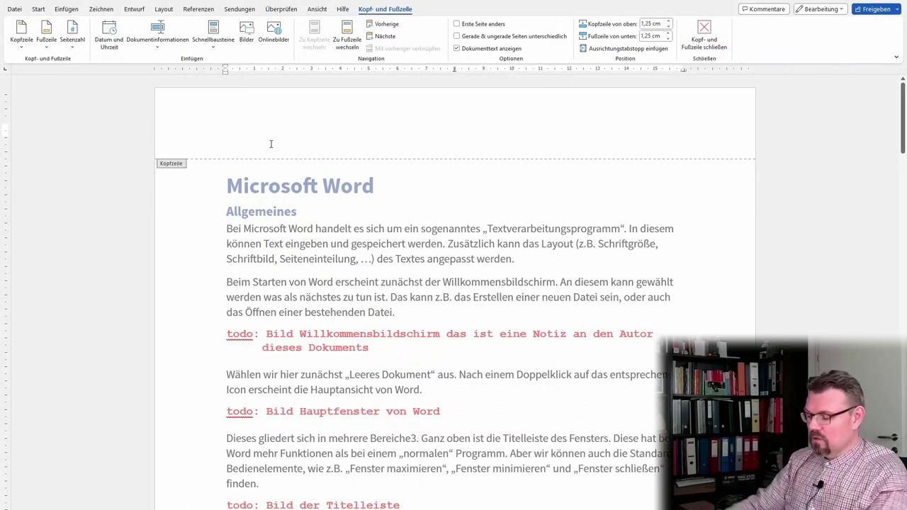
pyautogui.write('igrnbhot')
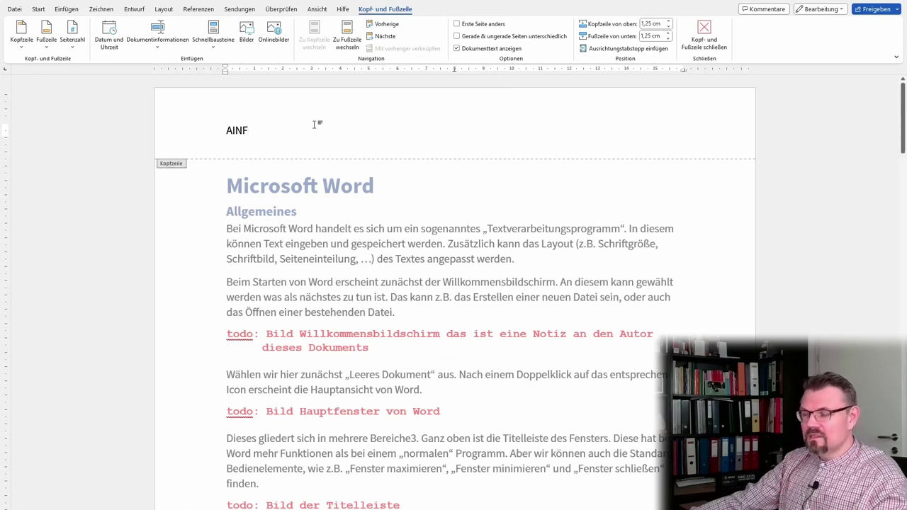
pyautogui.press('Tab')
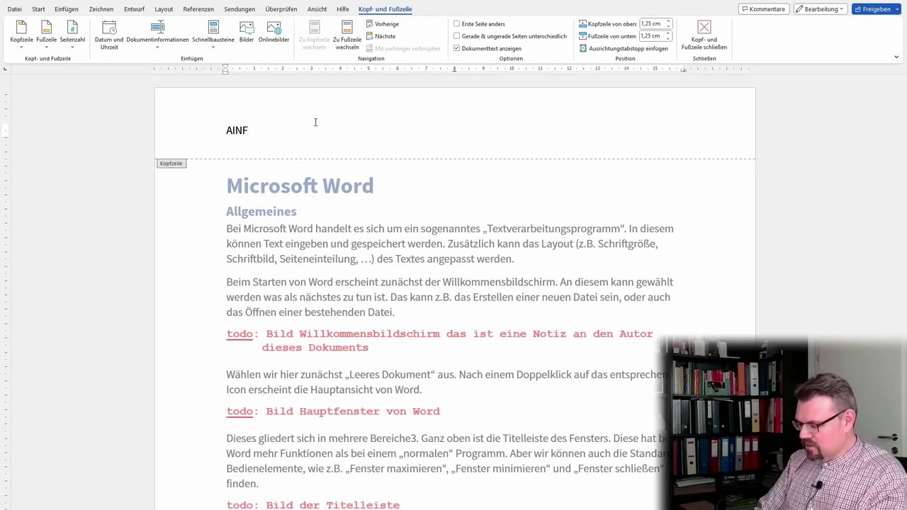
pyautogui.write('icrosoft')
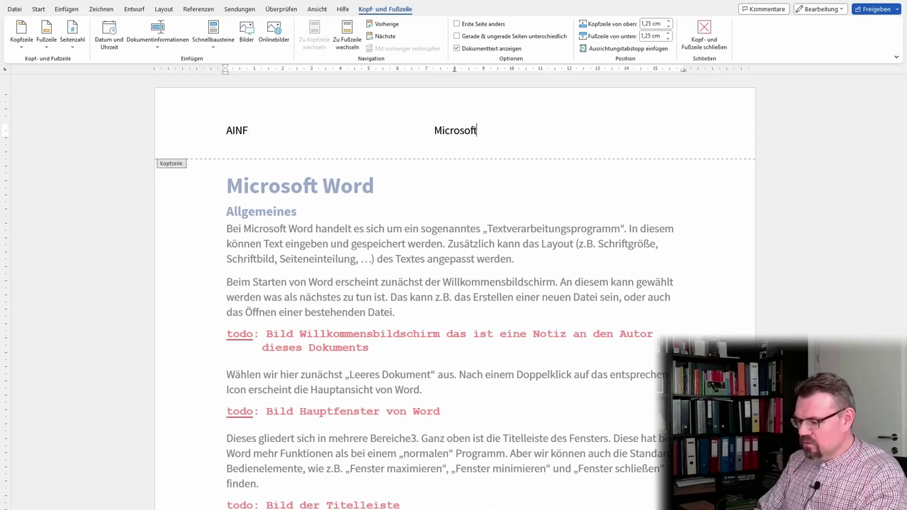
pyautogui.write(' Word')
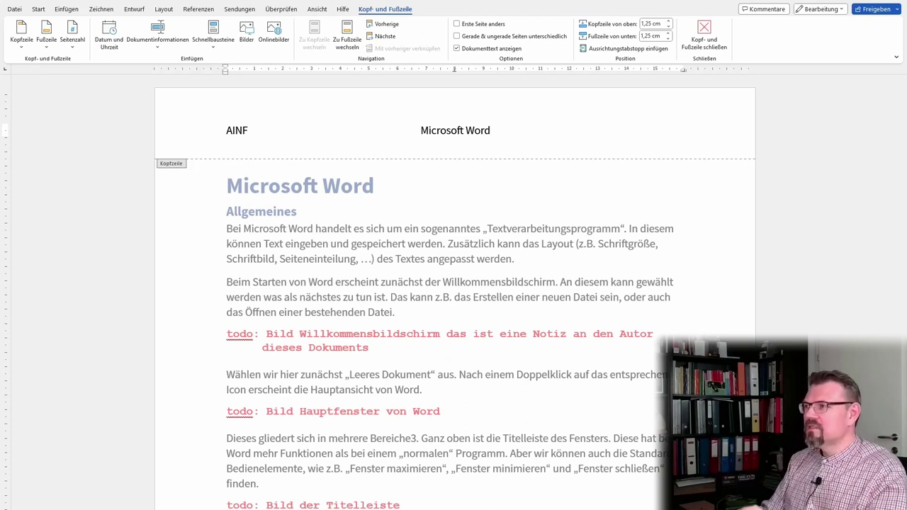
pyautogui.write('H')
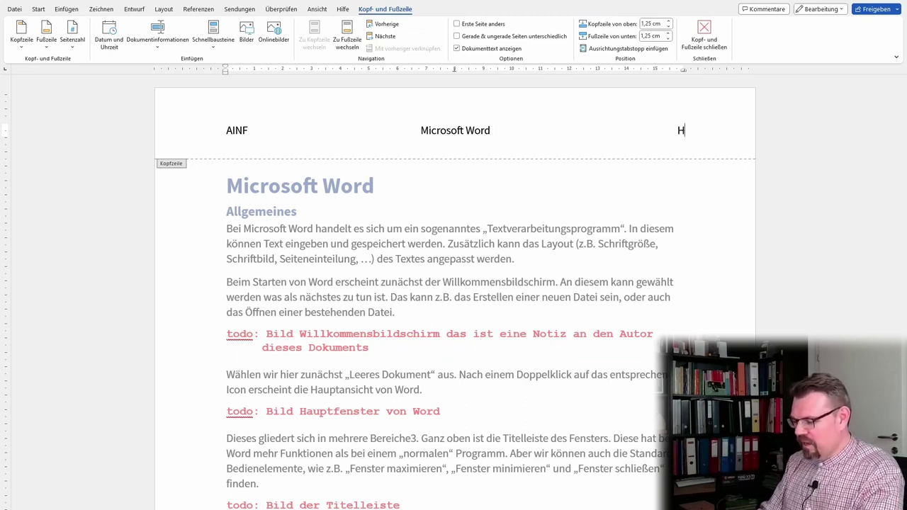
pyautogui.write('TBLuVA')
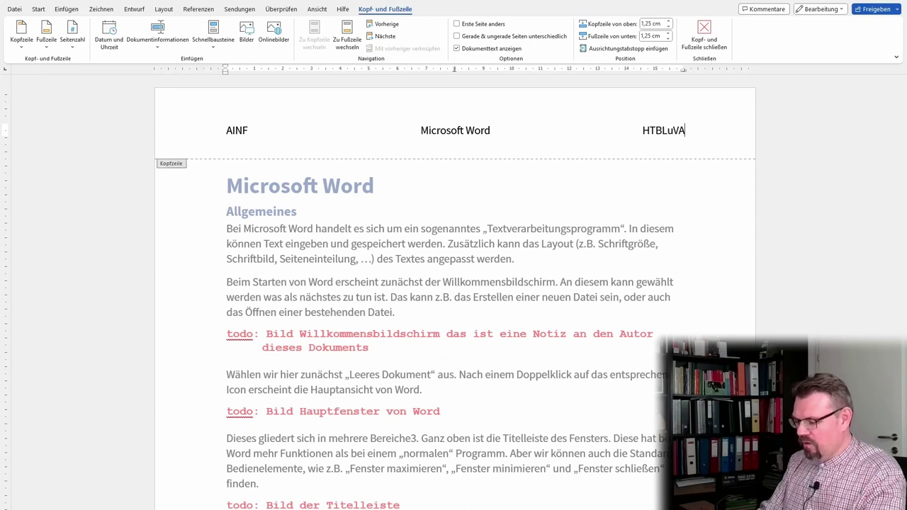
pyautogui.write(' St. Pölten')
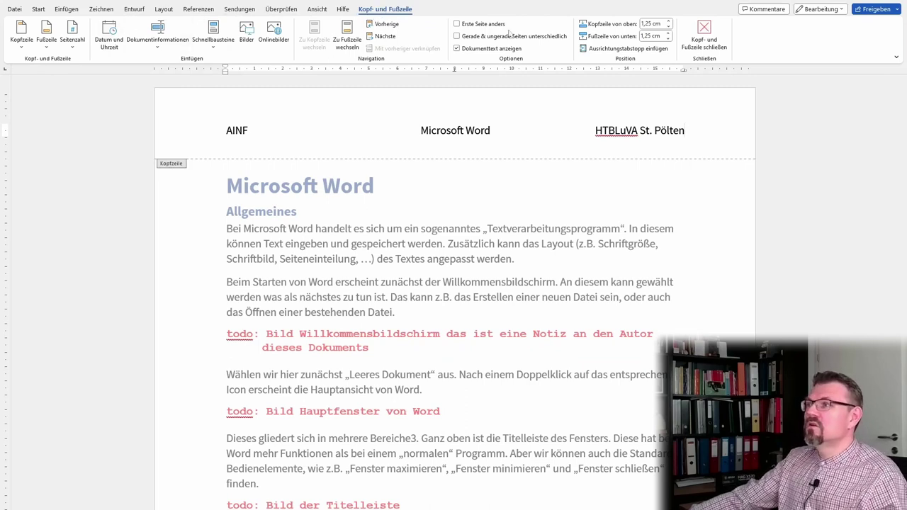
# - Close header editing and scroll through all pages to confirm AINF, Microsoft Word and HTBLuVA St. Pölten repeat
pyautogui.click(711, 42)
pyautogui.scroll(-3, 418, 204)
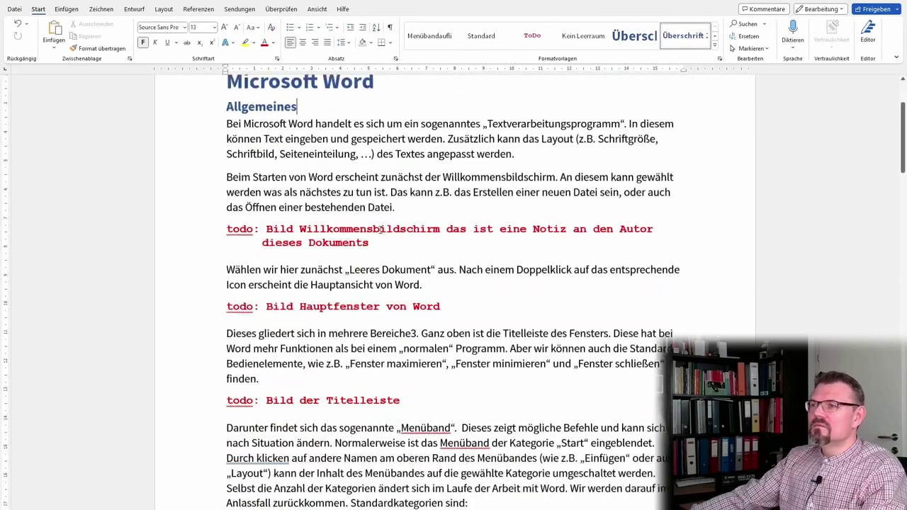
pyautogui.scroll(-8, 381, 229)
pyautogui.scroll(-4, 372, 255)
pyautogui.scroll(-3, 356, 298)
pyautogui.scroll(-4, 355, 291)
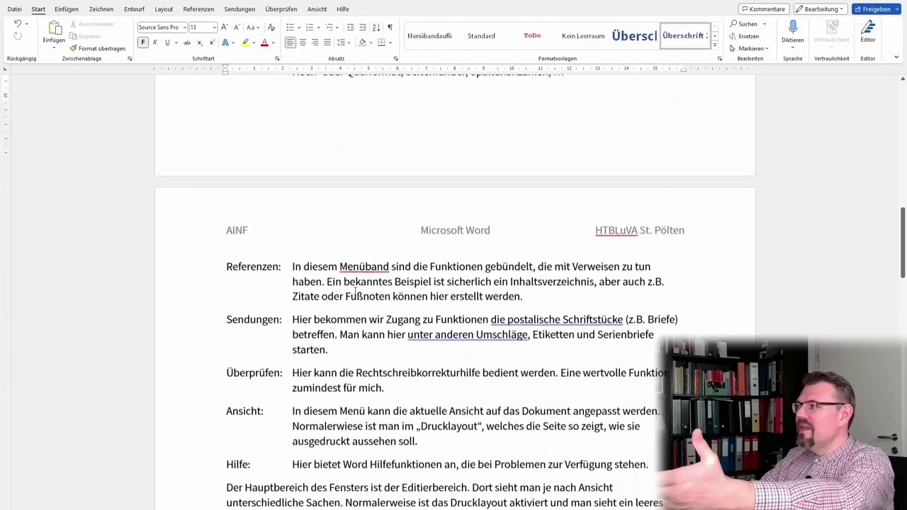
pyautogui.scroll(-1, 399, 287)
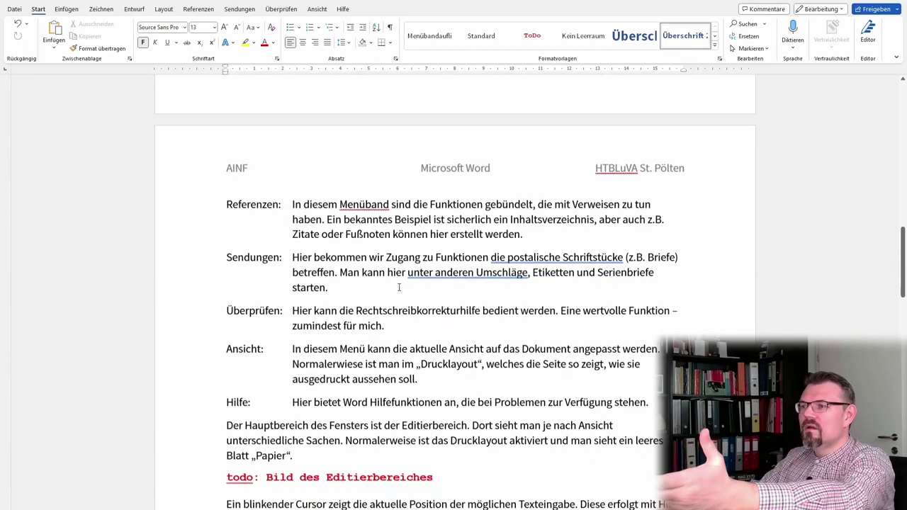
pyautogui.scroll(-6, 399, 287)
pyautogui.scroll(-5, 398, 287)
pyautogui.scroll(-1, 399, 288)
pyautogui.scroll(-1, 398, 289)
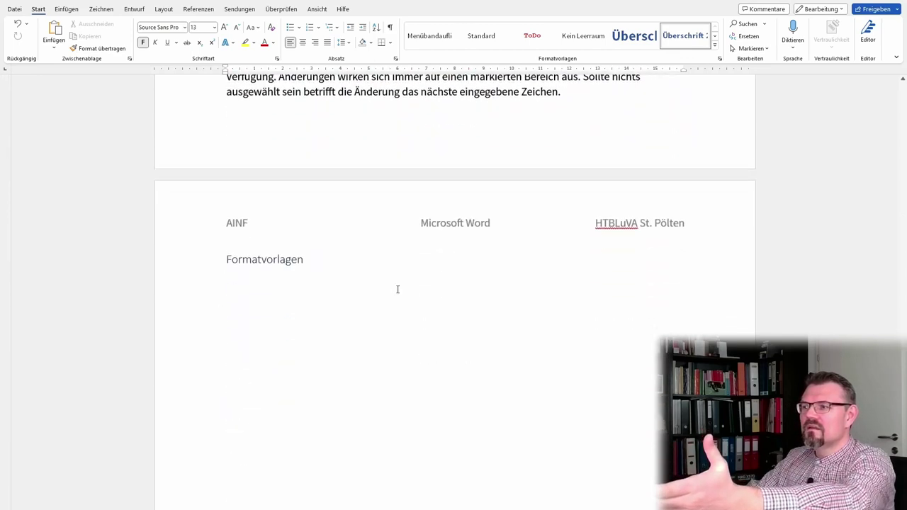
pyautogui.scroll(4, 398, 290)
pyautogui.scroll(5, 398, 289)
pyautogui.scroll(5, 397, 287)
pyautogui.scroll(5, 398, 287)
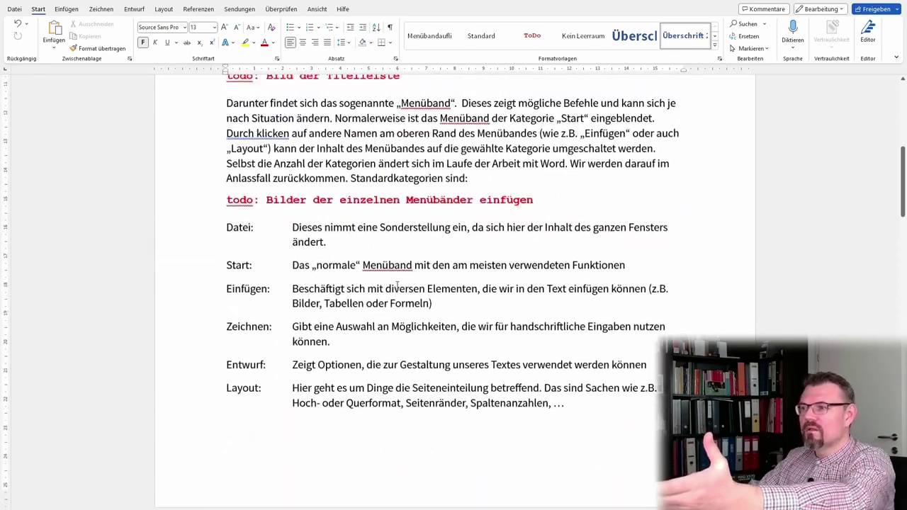
pyautogui.scroll(5, 397, 286)
pyautogui.scroll(2, 397, 286)
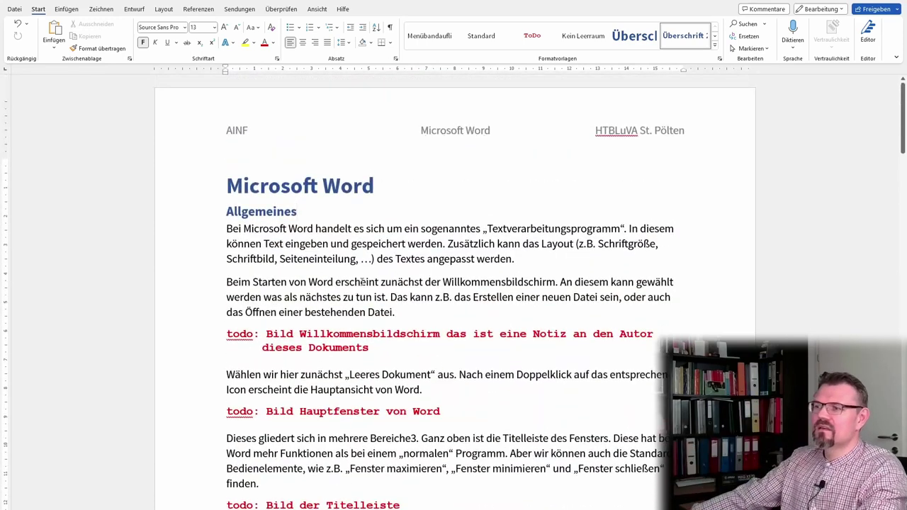
pyautogui.scroll(-4, 370, 282)
pyautogui.scroll(-4, 371, 282)
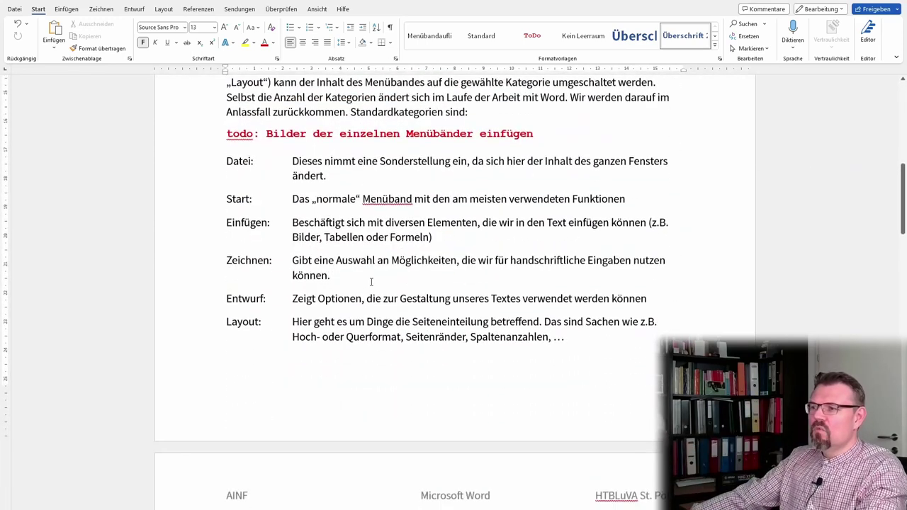
# - Open the Fußzeile design gallery on the Einfügen tab and scroll from Leer to ViewMaster
pyautogui.doubleClick(443, 394)
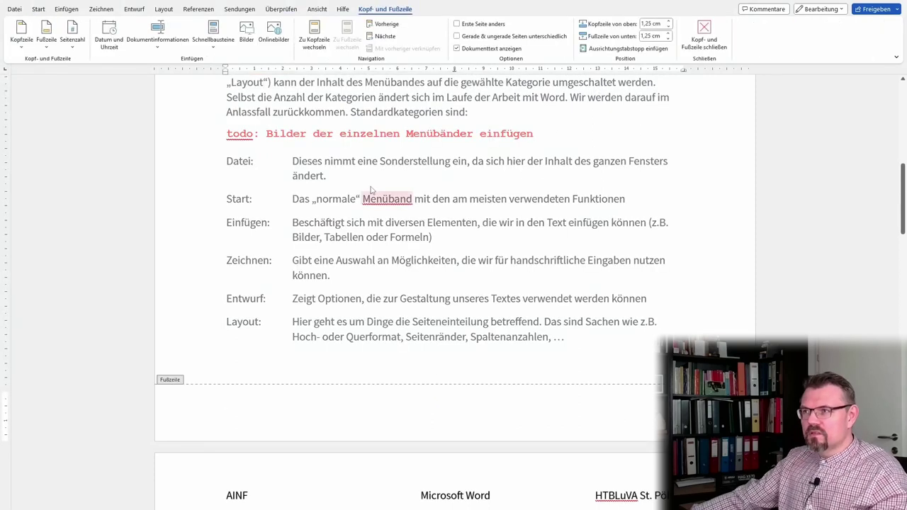
pyautogui.click(703, 32)
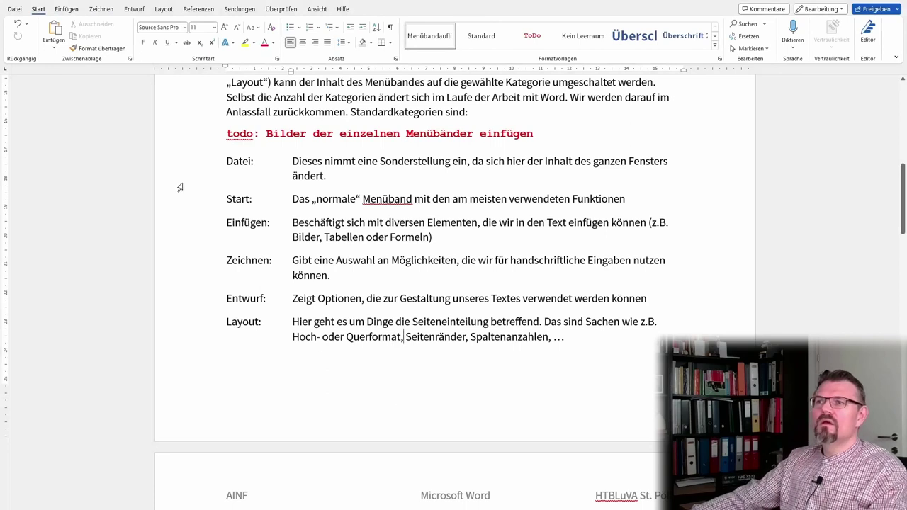
pyautogui.click(67, 9)
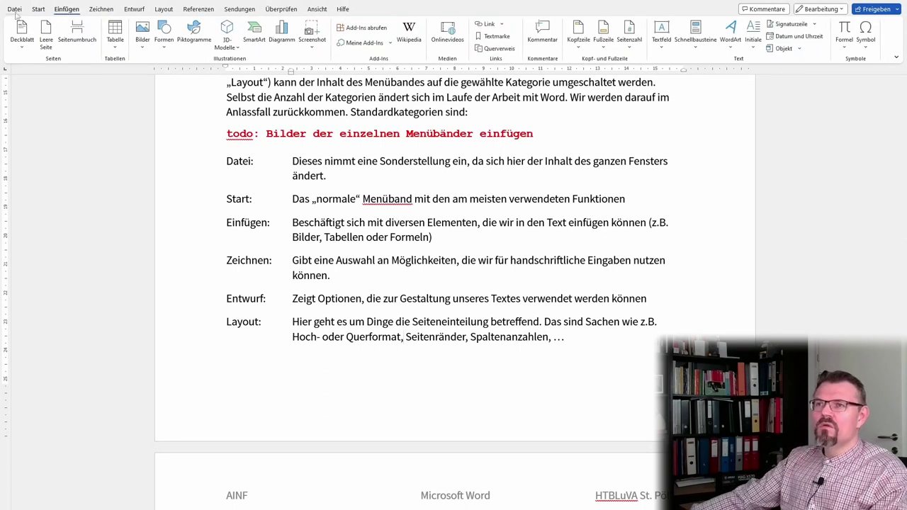
pyautogui.click(604, 49)
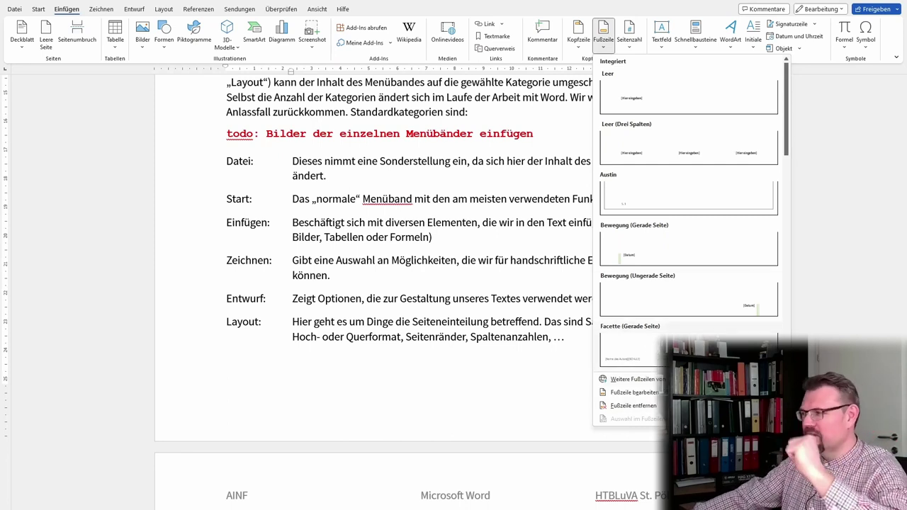
pyautogui.moveTo(790, 150); pyautogui.dragTo(789, 361)
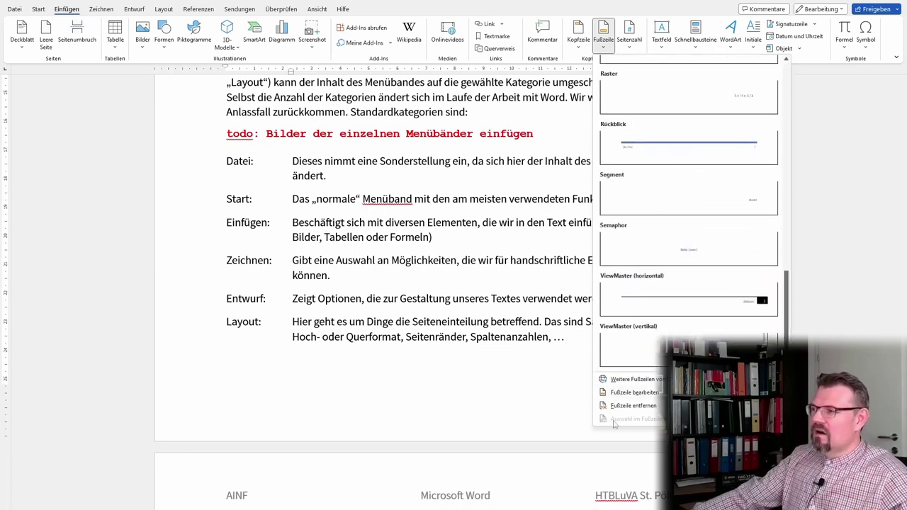
# - Choose Fußzeile bearbeiten and type the author's full name at the footer's left edge
pyautogui.click(641, 393)
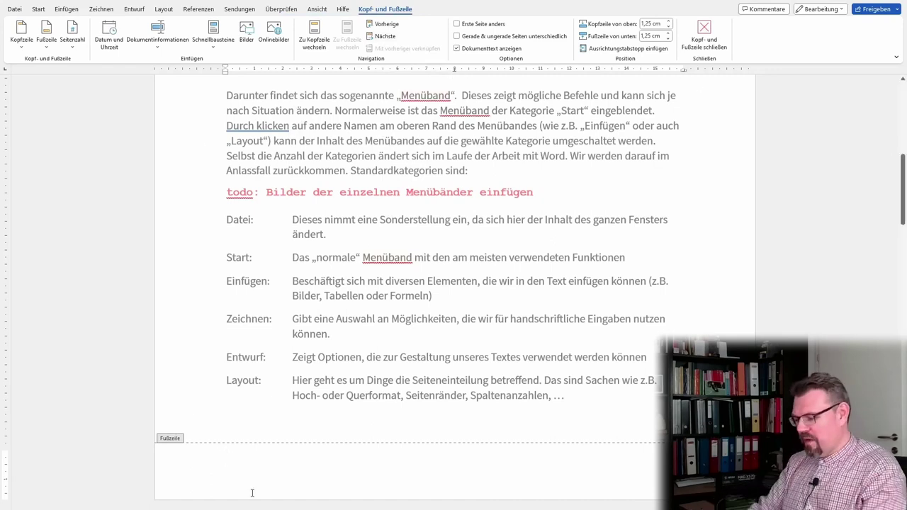
pyautogui.write('Heinz')
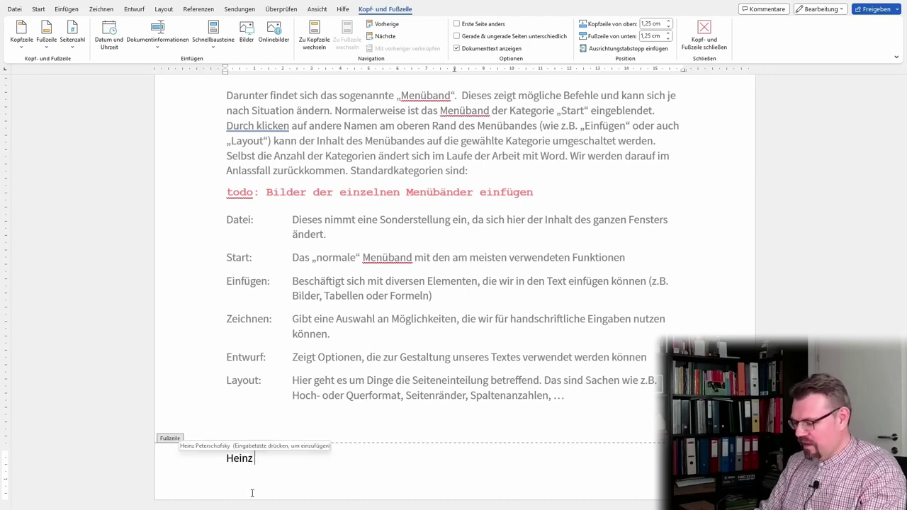
pyautogui.write(' Peterschofsky')
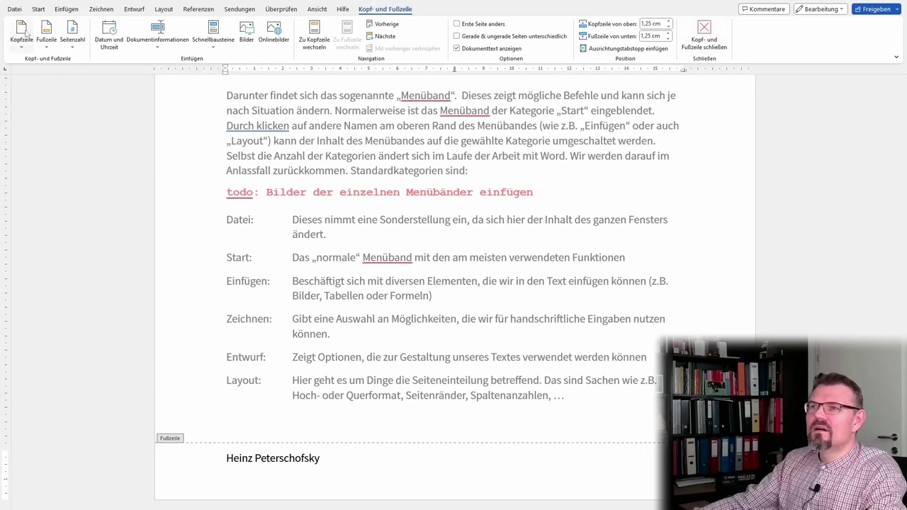
# - Insert a Seitenzahl > Aktuelle Position > Einfache Zahl page number in the footer
pyautogui.click(75, 51)
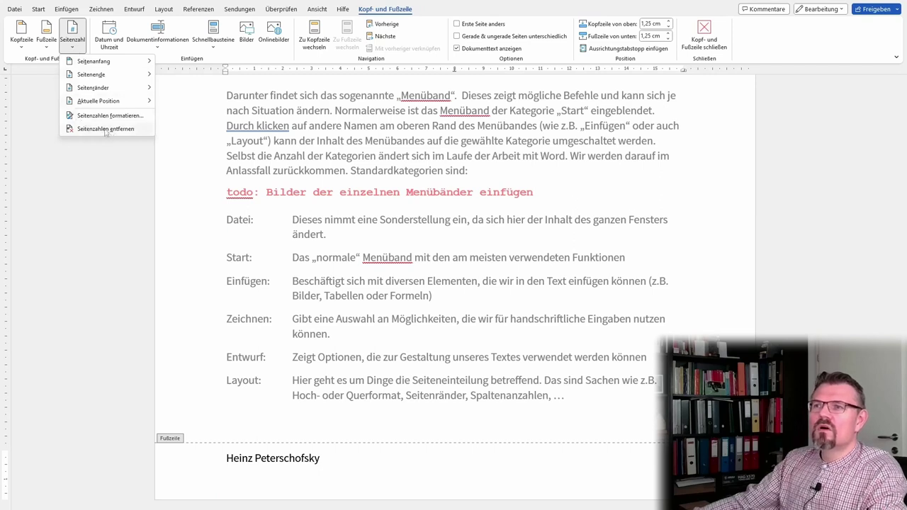
pyautogui.moveTo(99, 100)
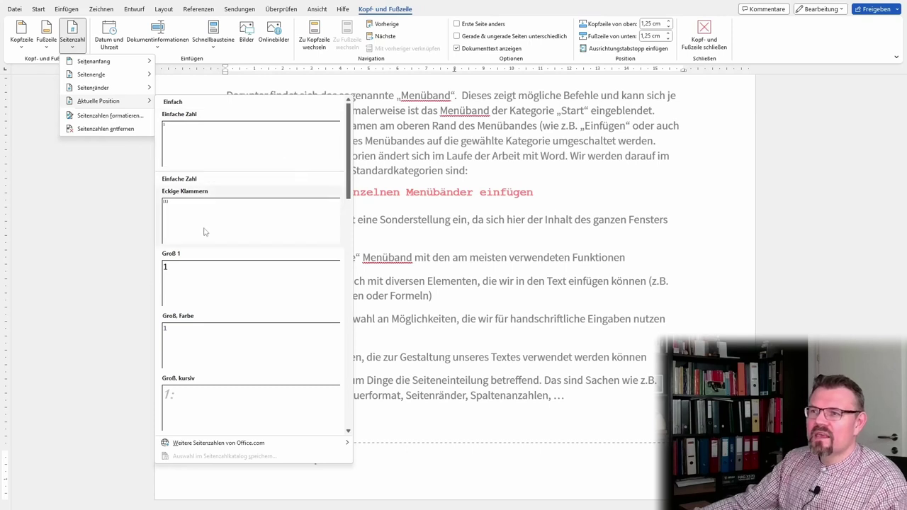
pyautogui.scroll(-5, 210, 411)
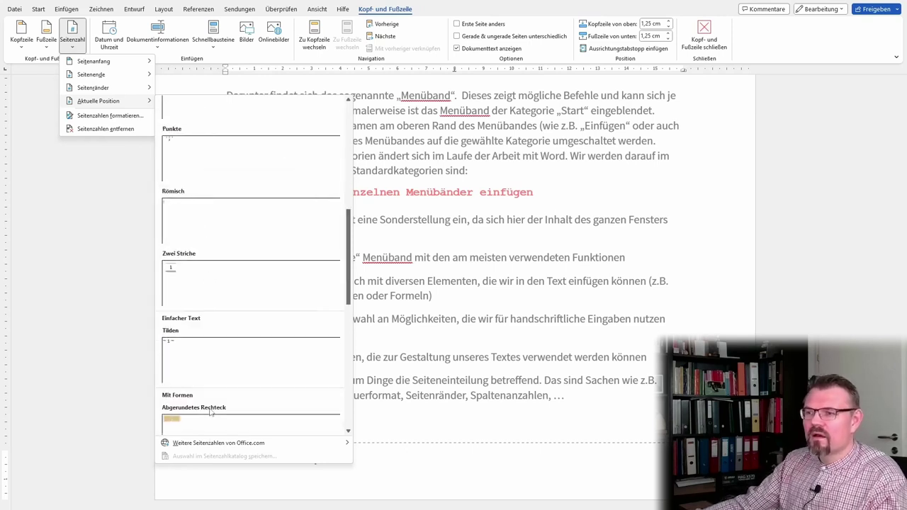
pyautogui.scroll(-5, 209, 413)
pyautogui.scroll(3, 269, 354)
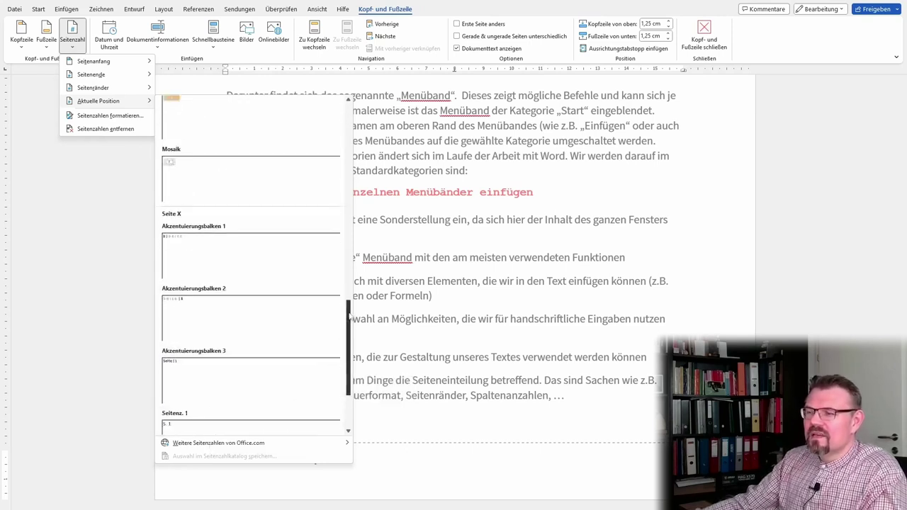
pyautogui.scroll(8, 212, 213)
pyautogui.click(189, 135)
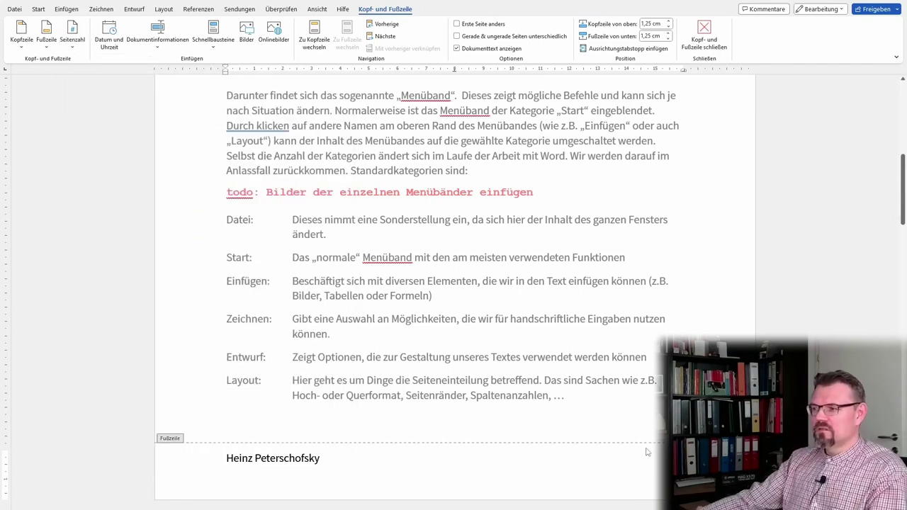
# - Scroll through the pages to verify each footer shows the author's name and page number
pyautogui.scroll(-3, 647, 451)
pyautogui.scroll(-3, 646, 451)
pyautogui.scroll(-3, 646, 451)
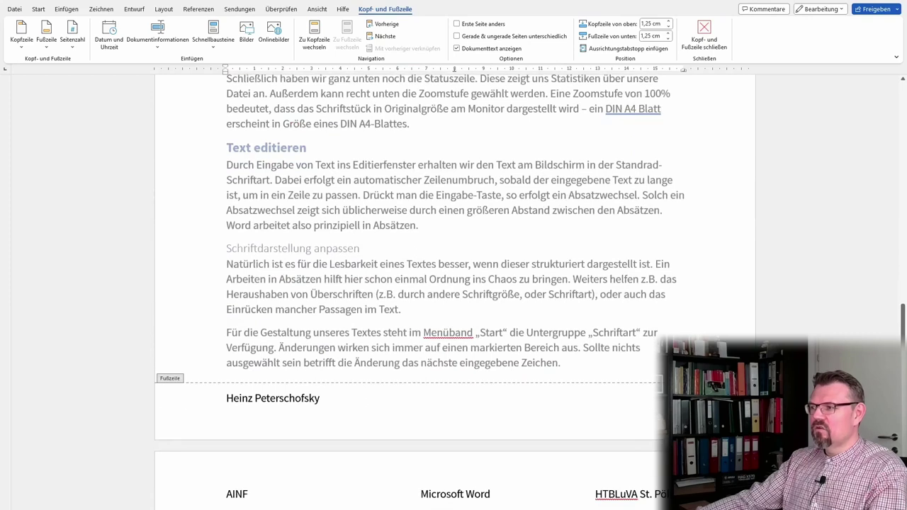
pyautogui.scroll(-1, 454, 283)
pyautogui.scroll(-8, 454, 284)
pyautogui.scroll(-2, 453, 283)
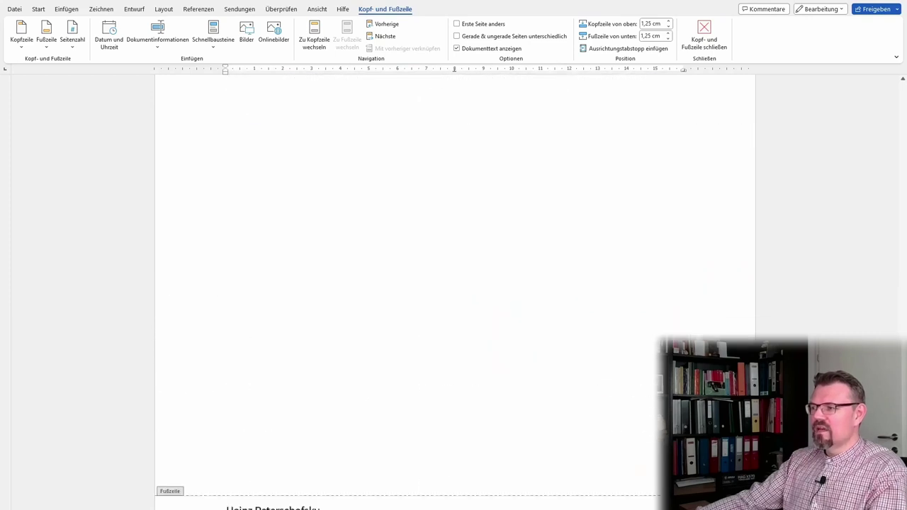
pyautogui.scroll(-2, 453, 284)
pyautogui.scroll(1, 571, 387)
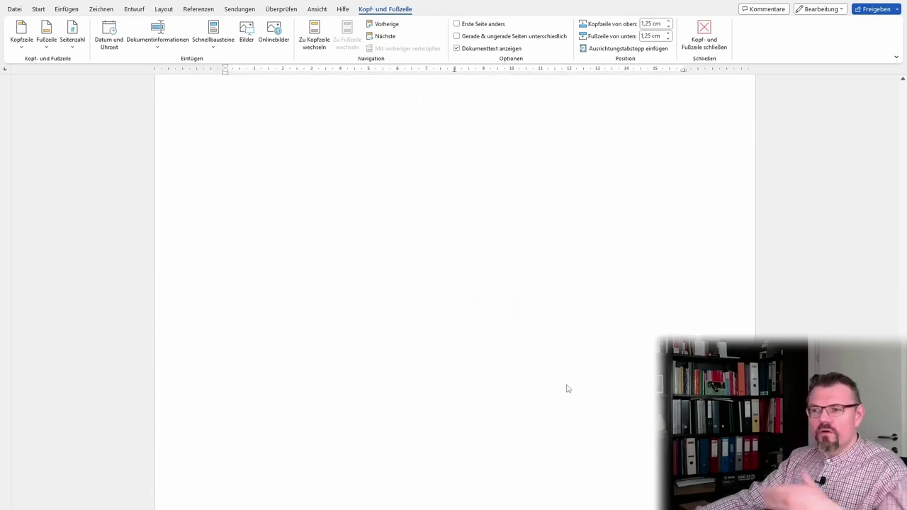
pyautogui.scroll(5, 570, 387)
pyautogui.scroll(3, 567, 388)
pyautogui.scroll(2, 565, 388)
pyautogui.scroll(9, 565, 388)
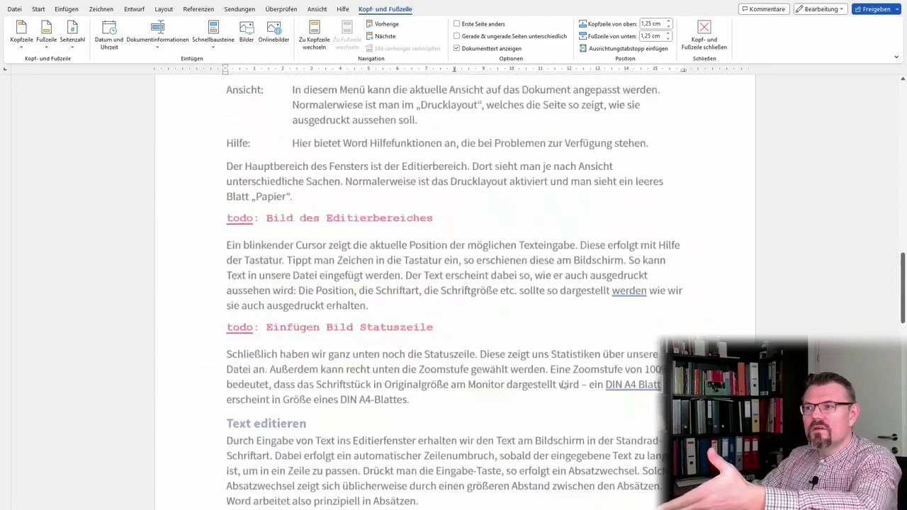
pyautogui.scroll(3, 560, 386)
pyautogui.scroll(5, 560, 383)
pyautogui.scroll(2, 513, 377)
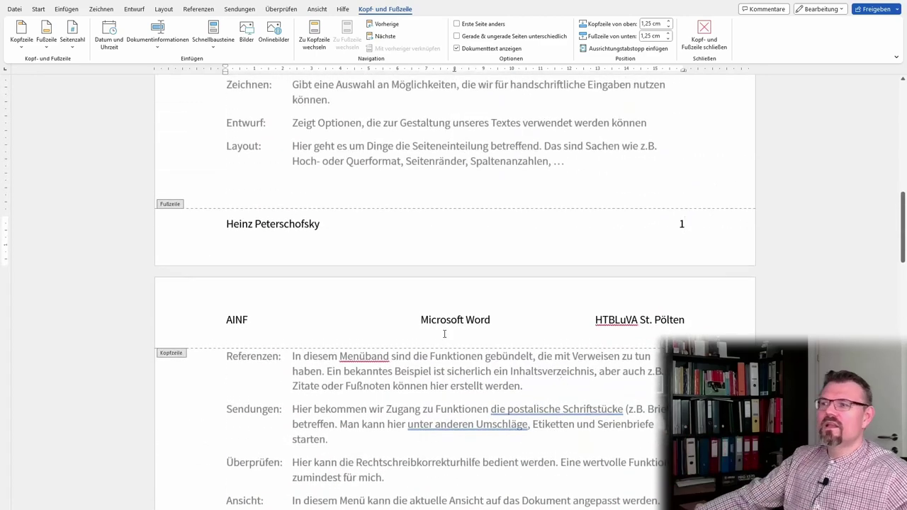
pyautogui.scroll(2, 458, 220)
pyautogui.scroll(5, 461, 255)
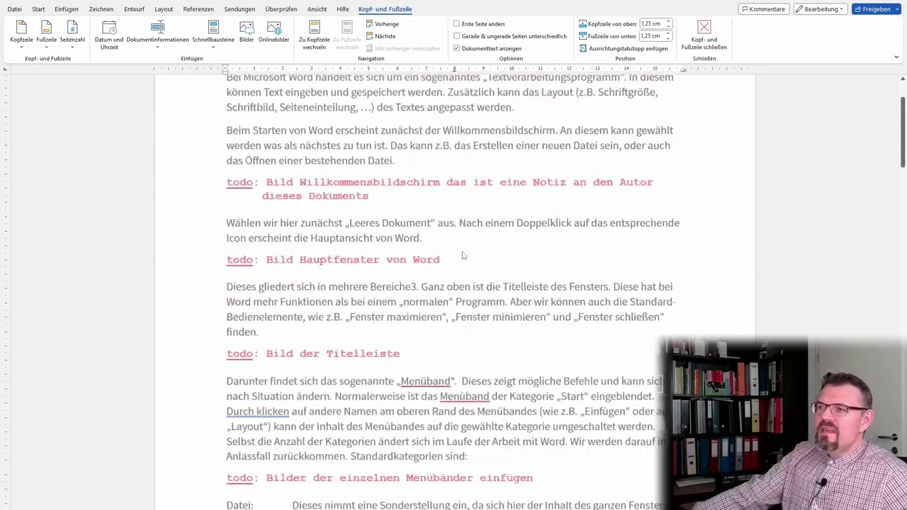
pyautogui.scroll(2, 464, 255)
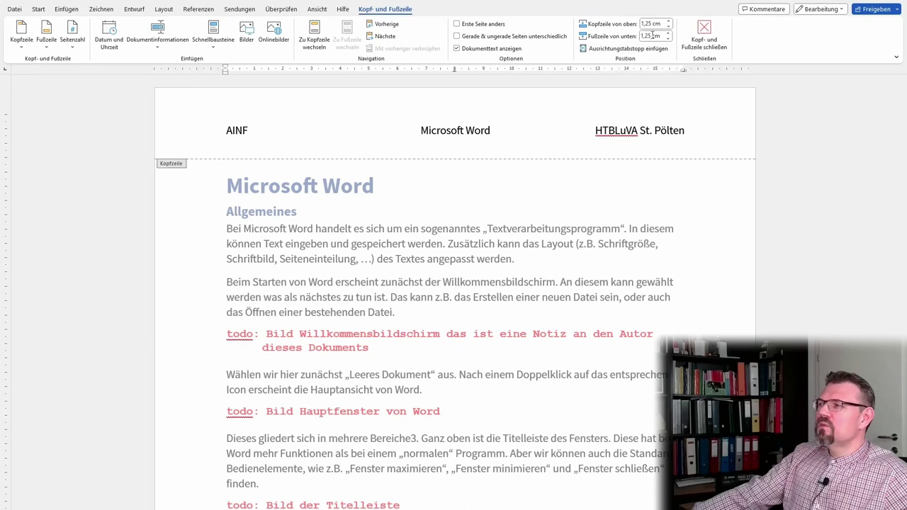
pyautogui.scroll(-5, 567, 253)
pyautogui.scroll(-1, 567, 253)
pyautogui.scroll(-1, 567, 253)
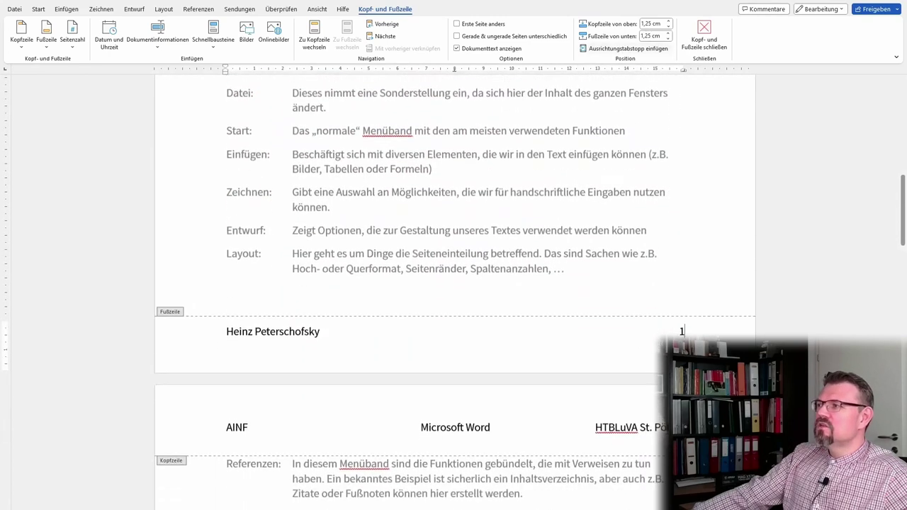
pyautogui.click(669, 33)
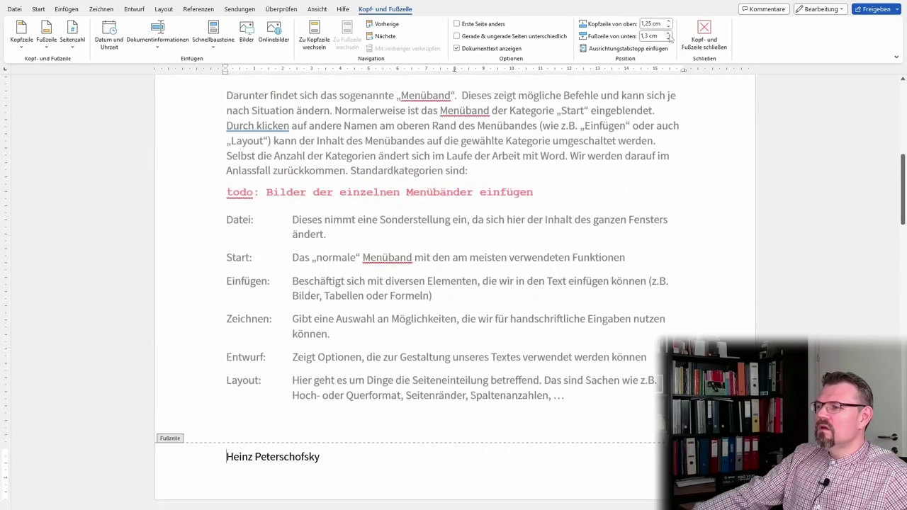
pyautogui.click(668, 33)
pyautogui.click(668, 33)
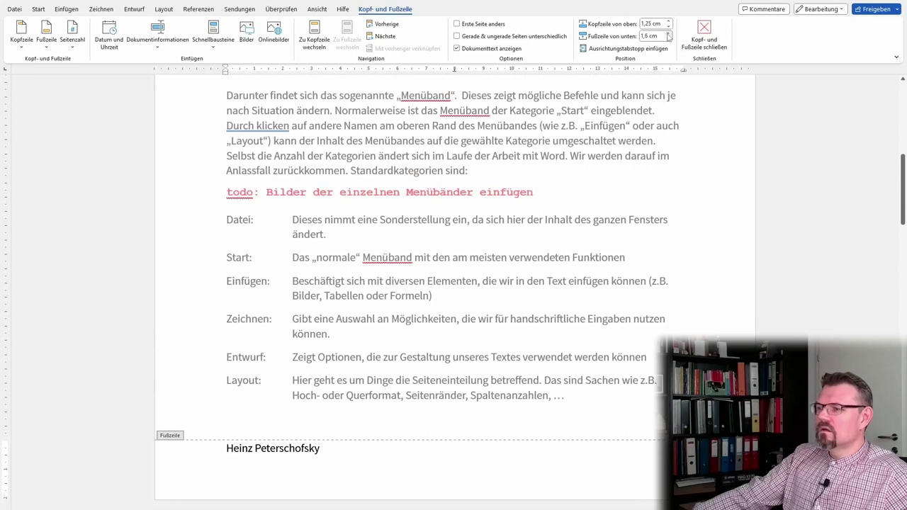
pyautogui.click(668, 33)
pyautogui.click(668, 33)
pyautogui.click(667, 33)
pyautogui.click(667, 33)
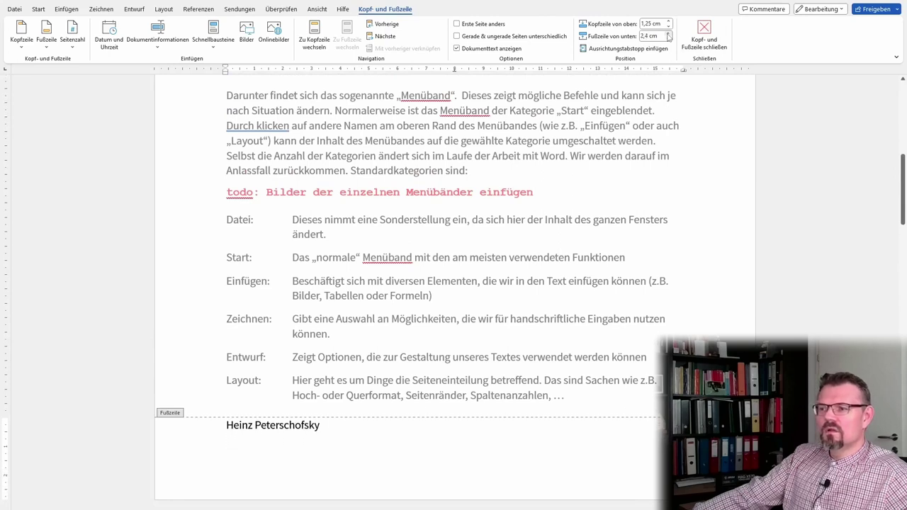
pyautogui.click(667, 33)
pyautogui.click(667, 33)
pyautogui.click(668, 33)
pyautogui.click(667, 33)
pyautogui.click(668, 34)
pyautogui.click(667, 33)
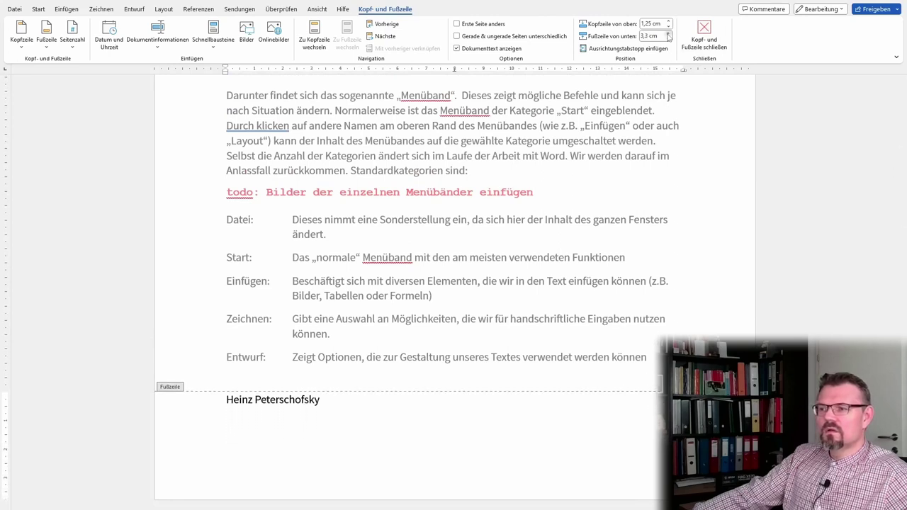
pyautogui.click(667, 33)
pyautogui.click(667, 33)
pyautogui.scroll(-3, 544, 281)
pyautogui.scroll(-2, 446, 331)
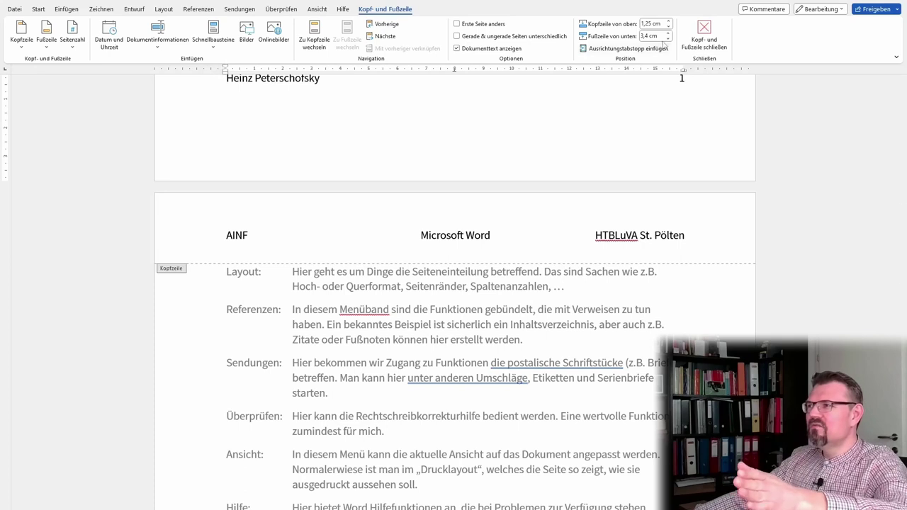
pyautogui.click(645, 36)
pyautogui.write('1,25')
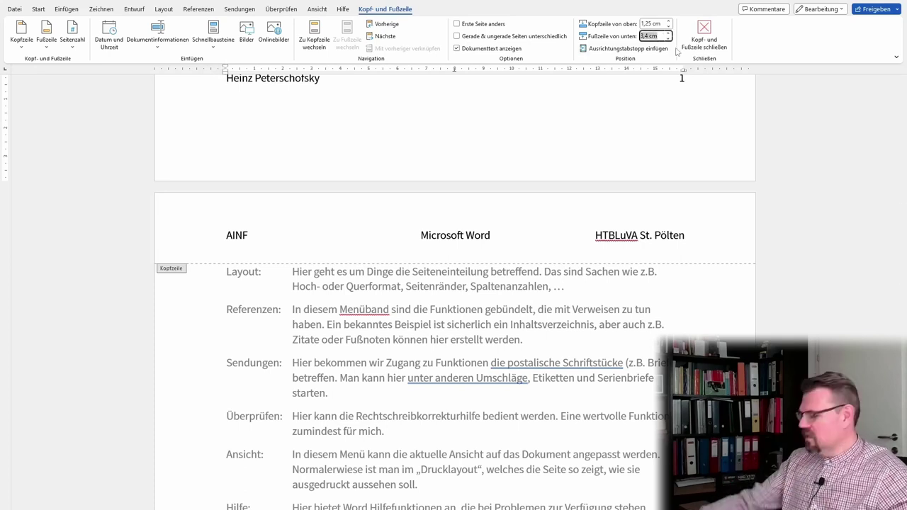
pyautogui.press('Return')
pyautogui.scroll(5, 510, 253)
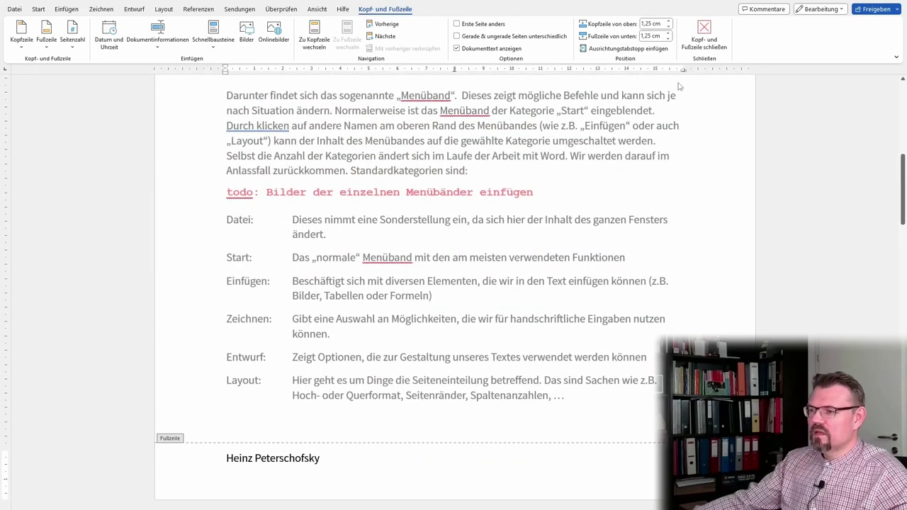
pyautogui.scroll(3, 510, 252)
pyautogui.scroll(5, 510, 252)
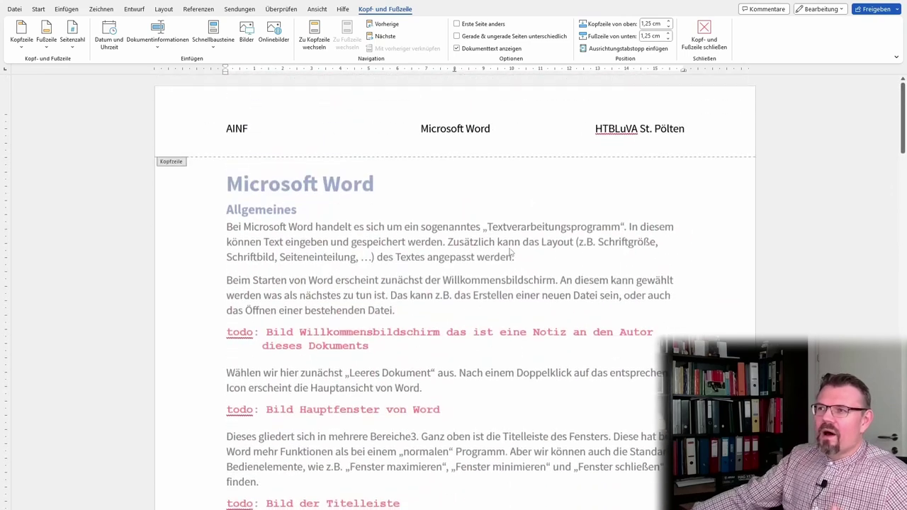
pyautogui.click(433, 146)
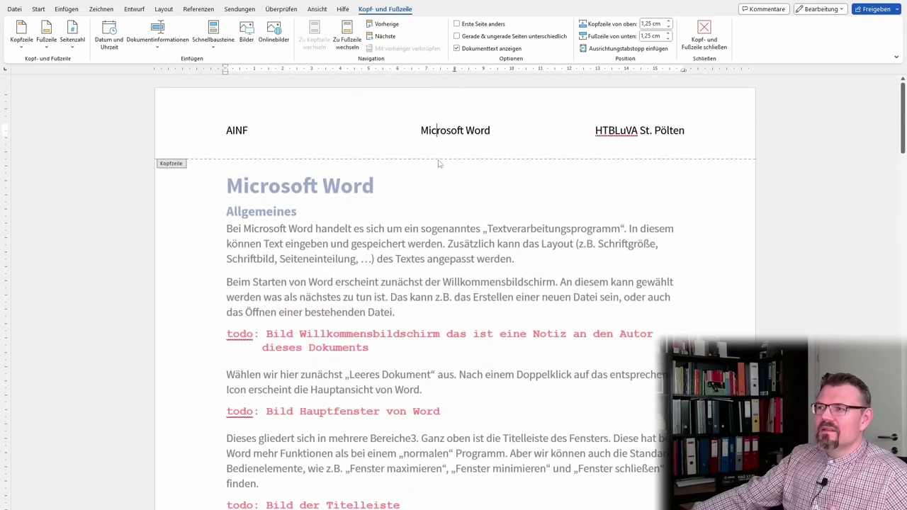
pyautogui.click(669, 23)
pyautogui.click(670, 23)
pyautogui.click(670, 24)
pyautogui.click(670, 23)
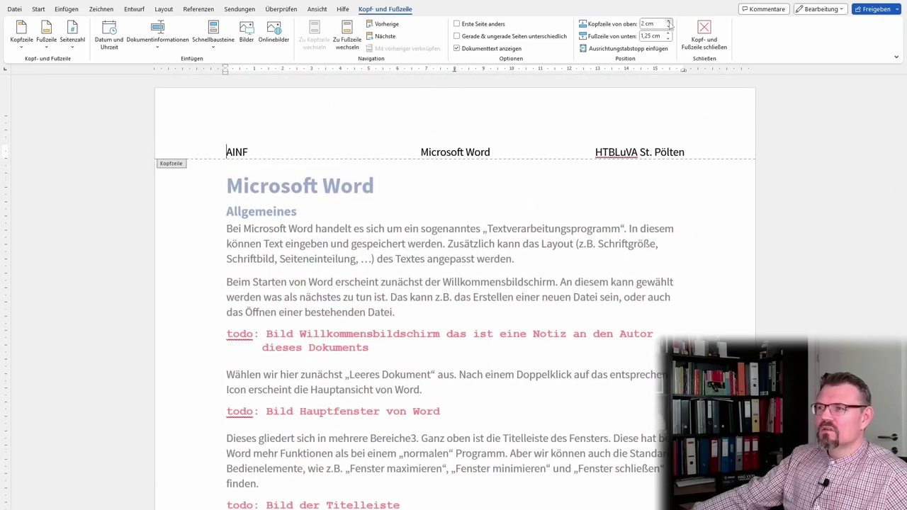
pyautogui.click(669, 23)
pyautogui.click(670, 24)
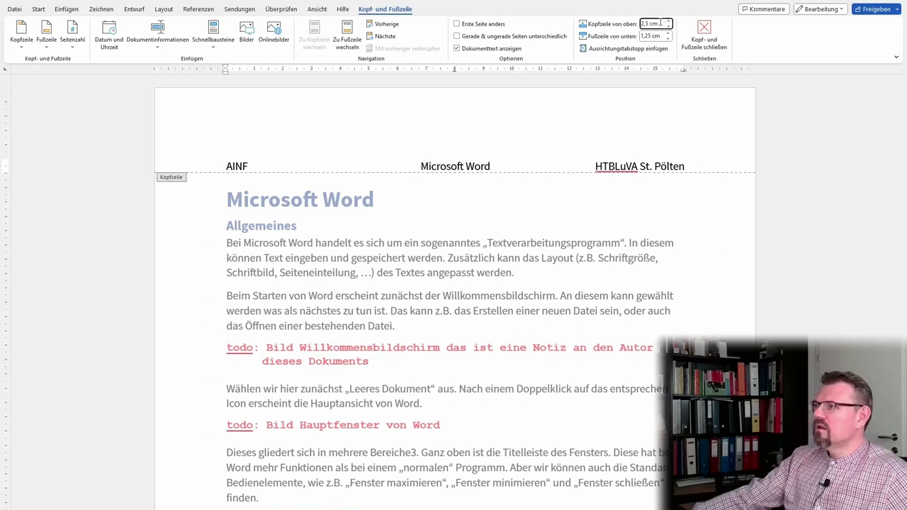
pyautogui.press('Return')
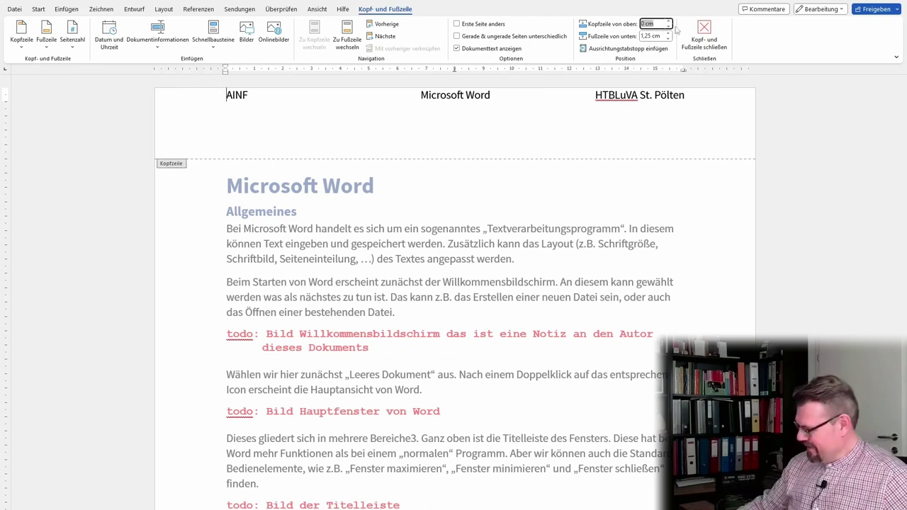
pyautogui.write('25')
pyautogui.press('Return')
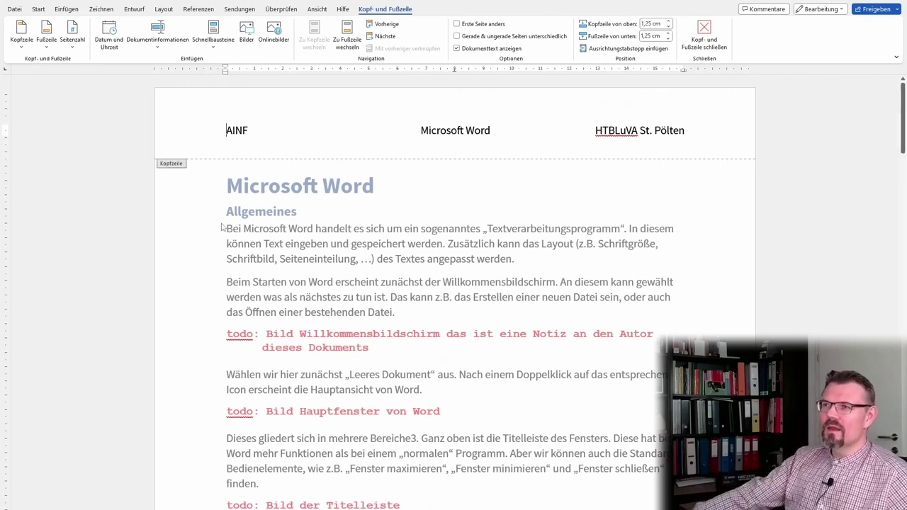
# - Place the cursor after the author's name in the footer and tab to the centre position
pyautogui.scroll(-5, 282, 273)
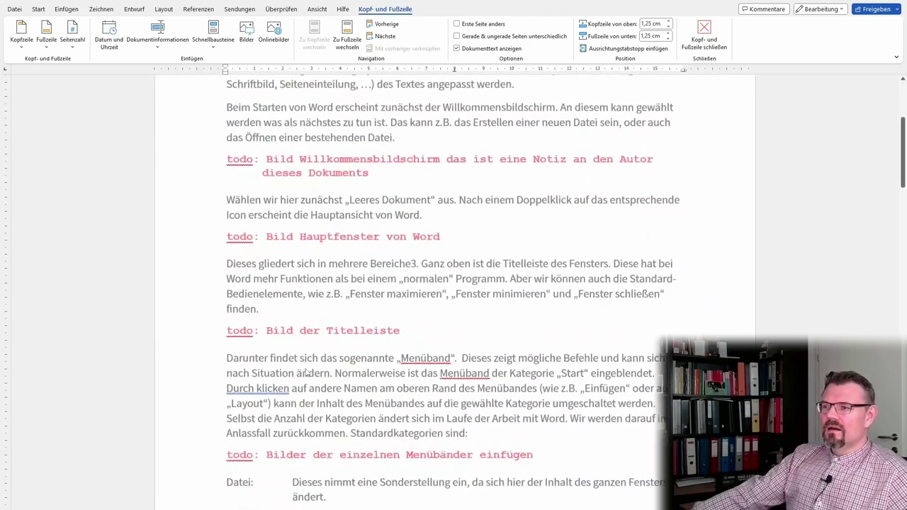
pyautogui.scroll(-6, 313, 398)
pyautogui.click(332, 436)
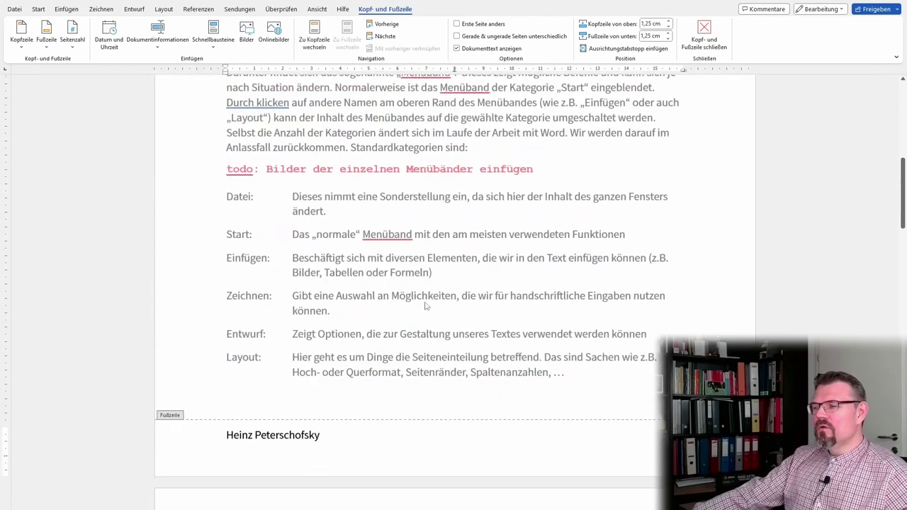
pyautogui.press('Return')
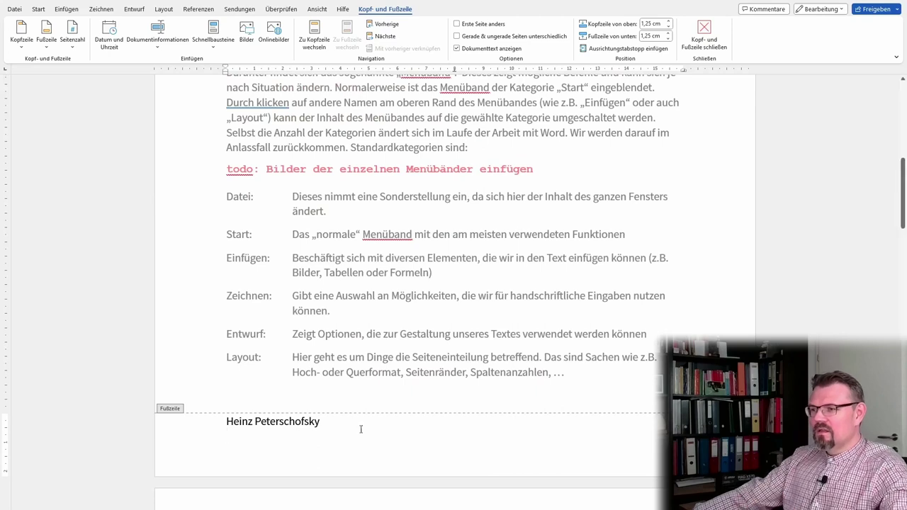
pyautogui.press('BackSpace')
pyautogui.press('Tab')
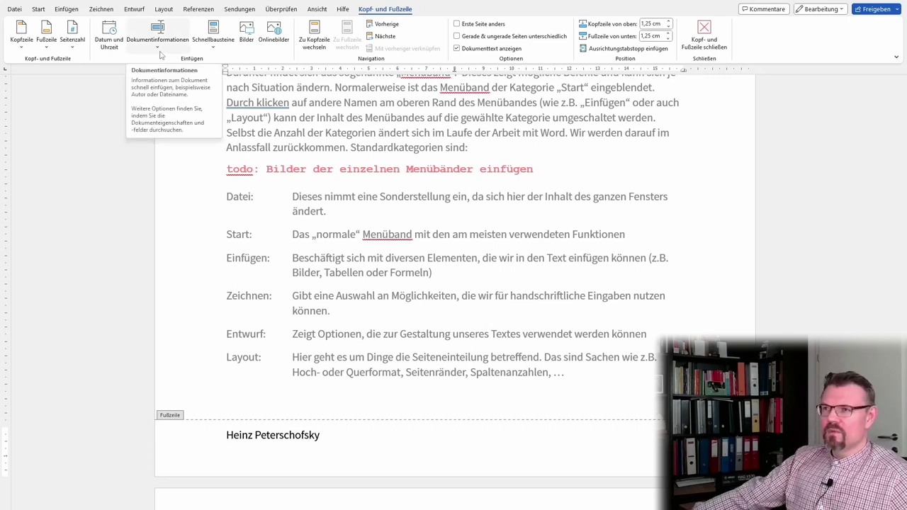
# - Insert a Veröffentlichungsdatum field in the footer set to 14.04.2023
pyautogui.click(160, 55)
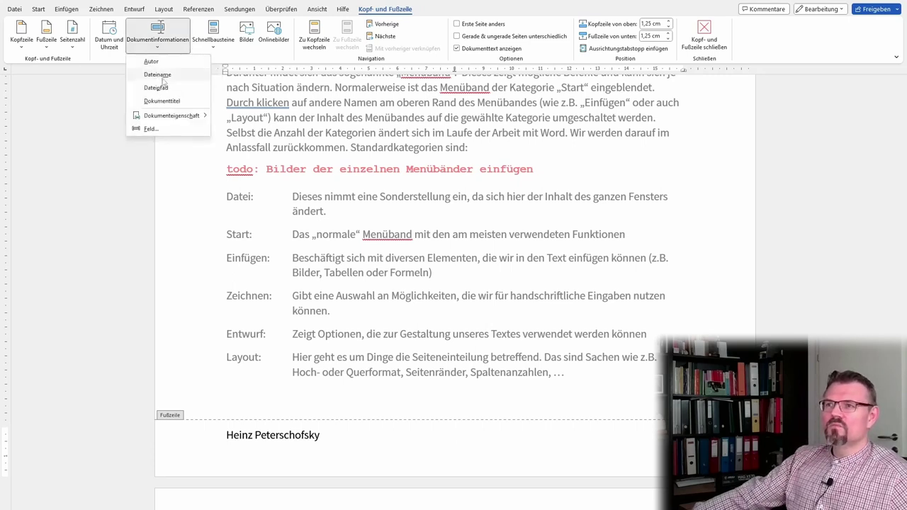
pyautogui.moveTo(170, 115)
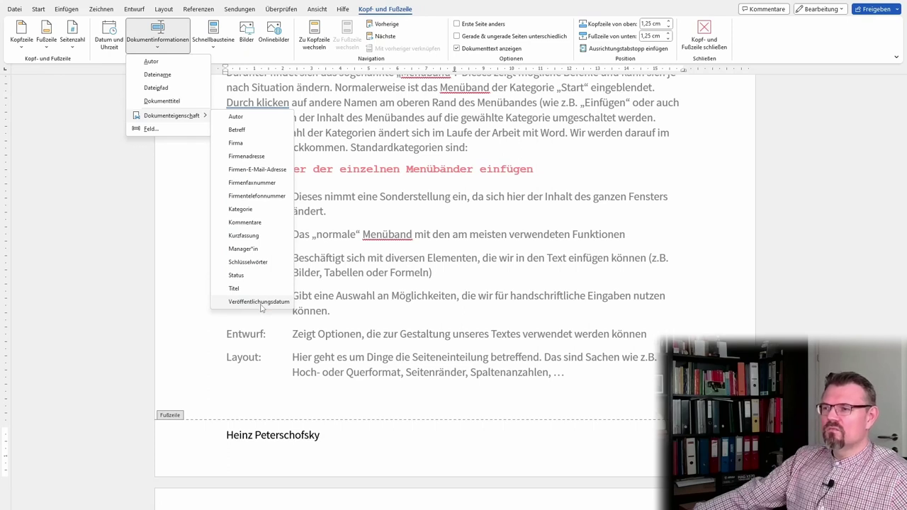
pyautogui.click(259, 302)
pyautogui.click(523, 437)
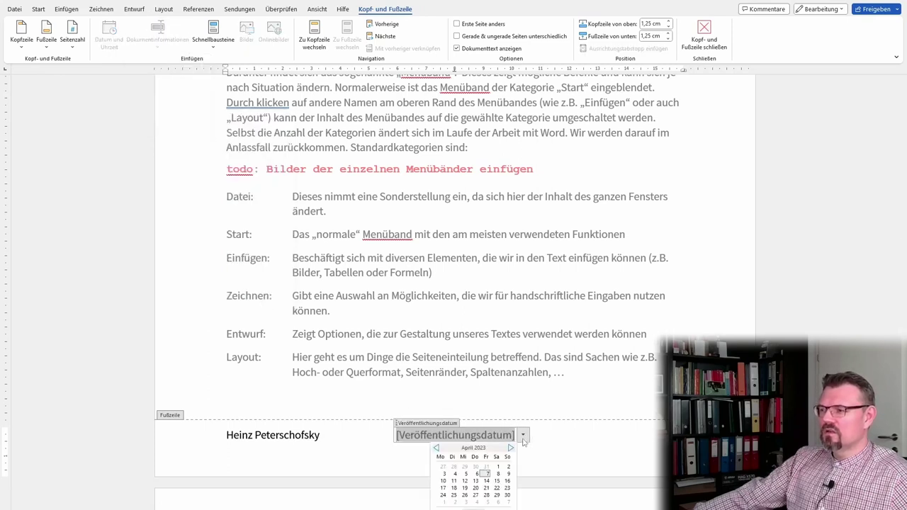
pyautogui.click(486, 481)
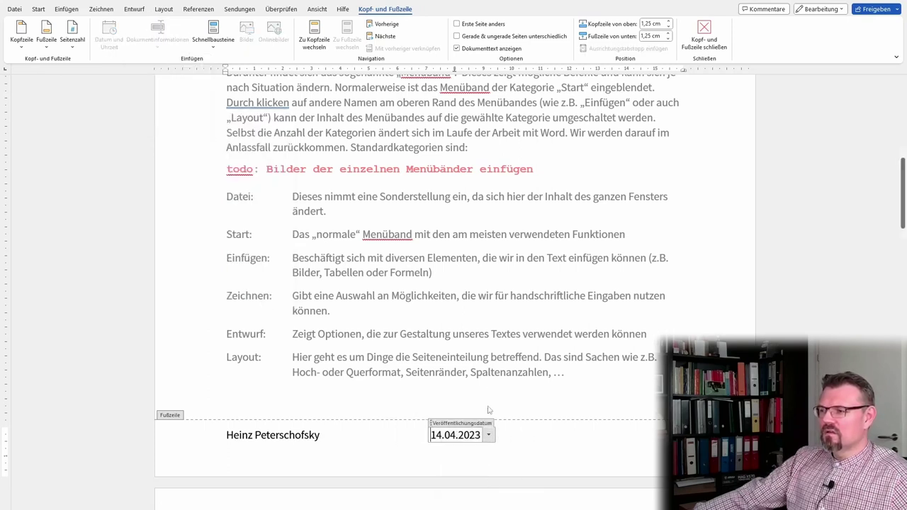
pyautogui.doubleClick(487, 382)
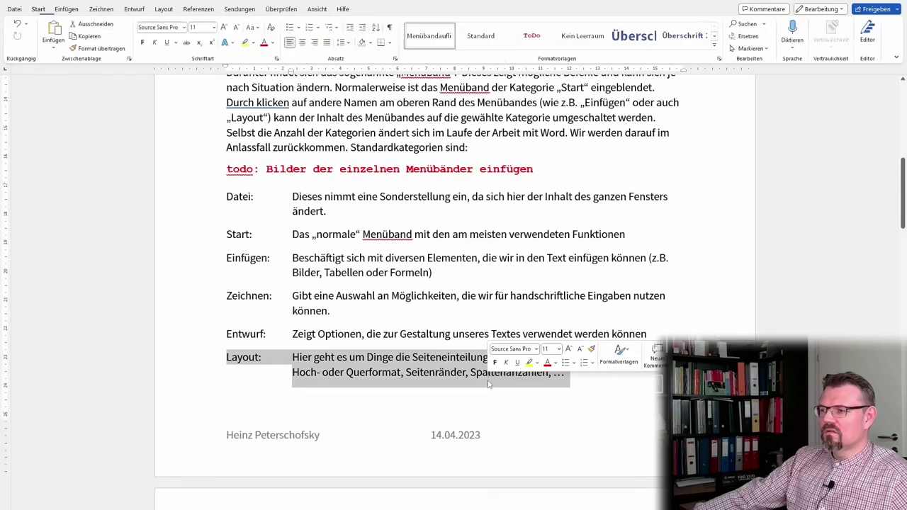
# - Delete the publication date and its empty control from the footer
pyautogui.doubleClick(474, 441)
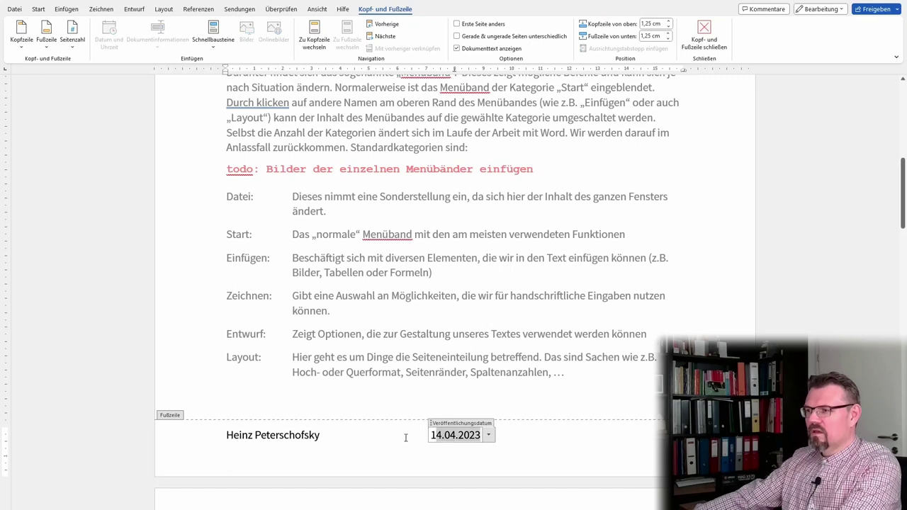
pyautogui.doubleClick(458, 435)
pyautogui.press('Delete')
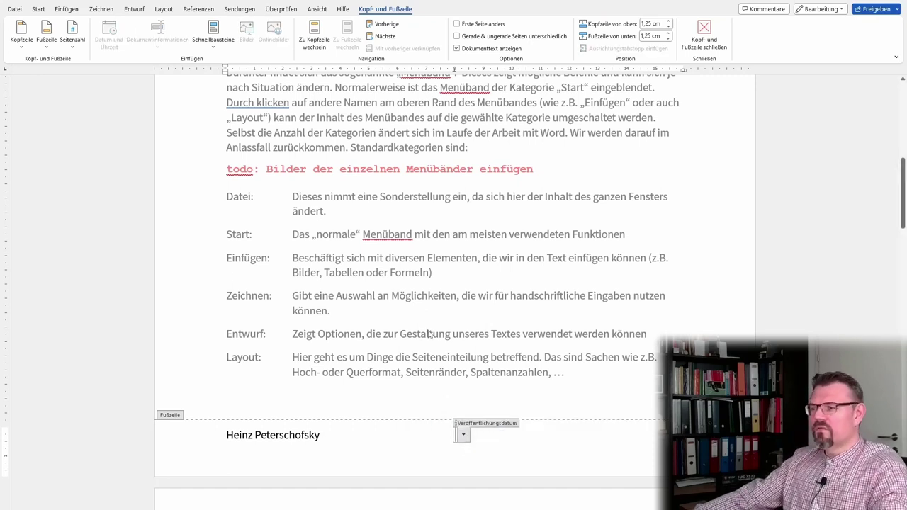
pyautogui.press('Delete')
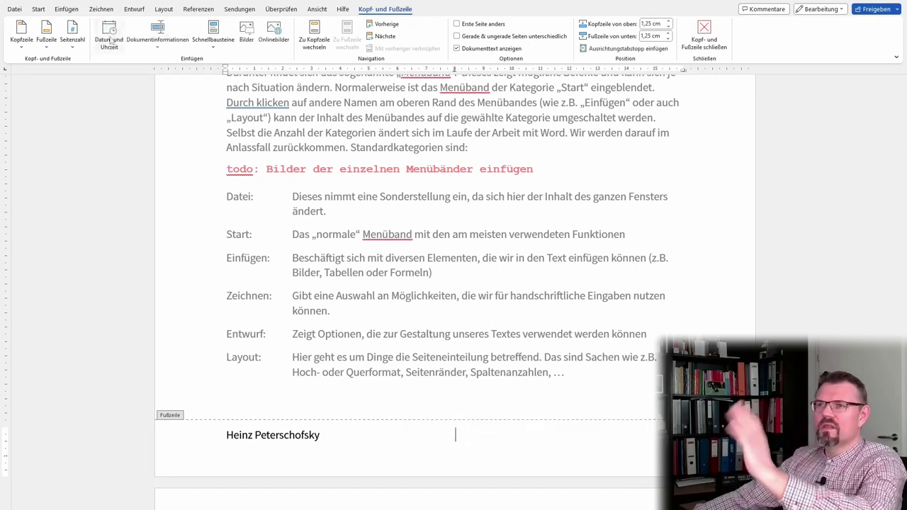
# - Insert the date in the long format 'Freitag, 7. April 2023' via Datum und Uhrzeit
pyautogui.click(159, 47)
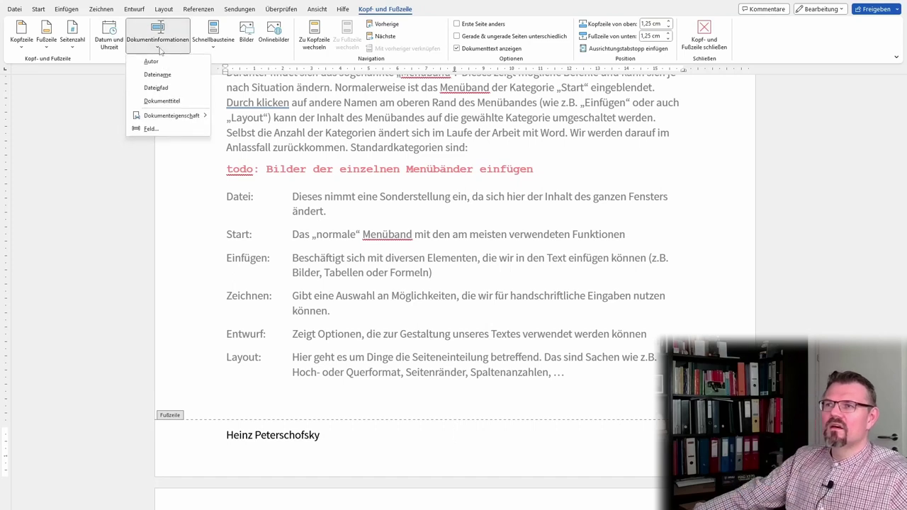
pyautogui.click(110, 41)
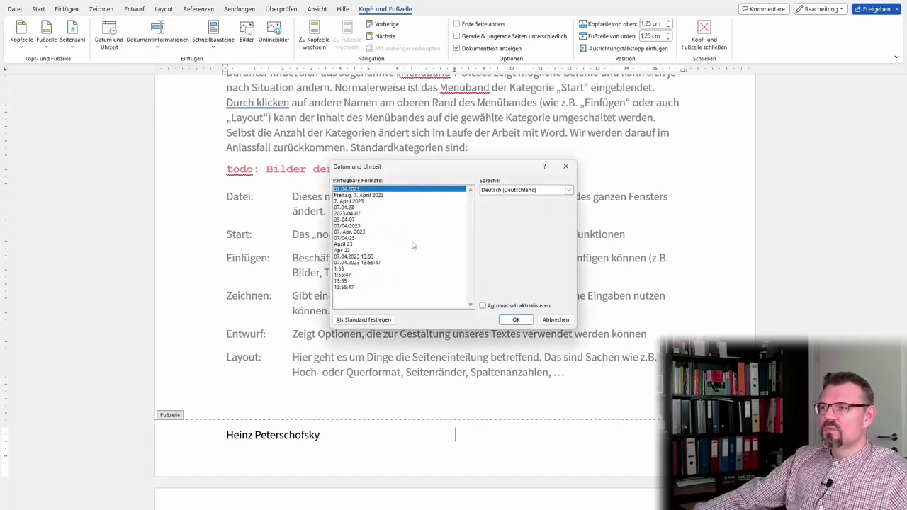
pyautogui.click(381, 196)
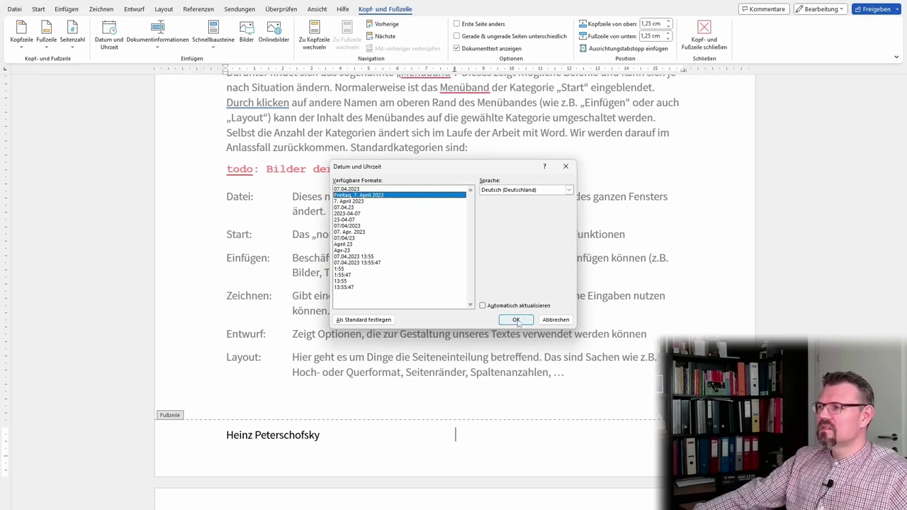
pyautogui.click(517, 321)
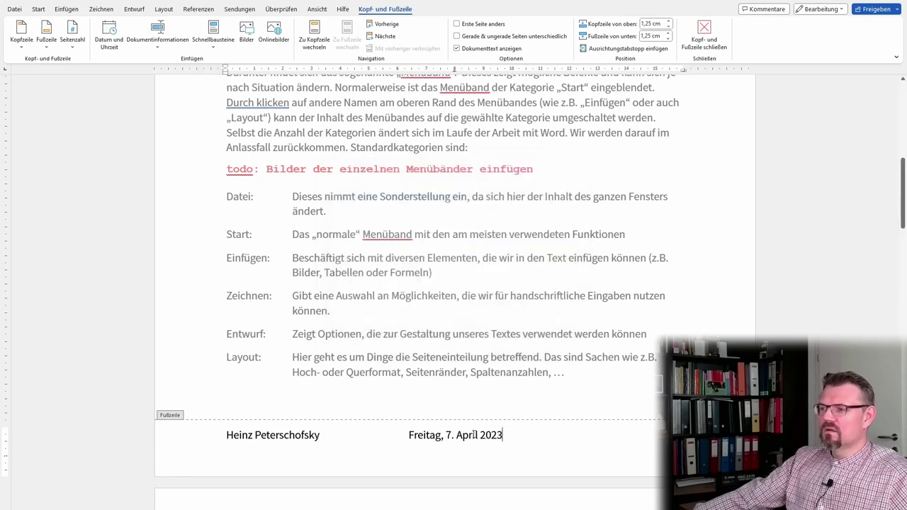
# - Check the footer result, then reopen the footer and select the date
pyautogui.doubleClick(459, 347)
pyautogui.doubleClick(459, 437)
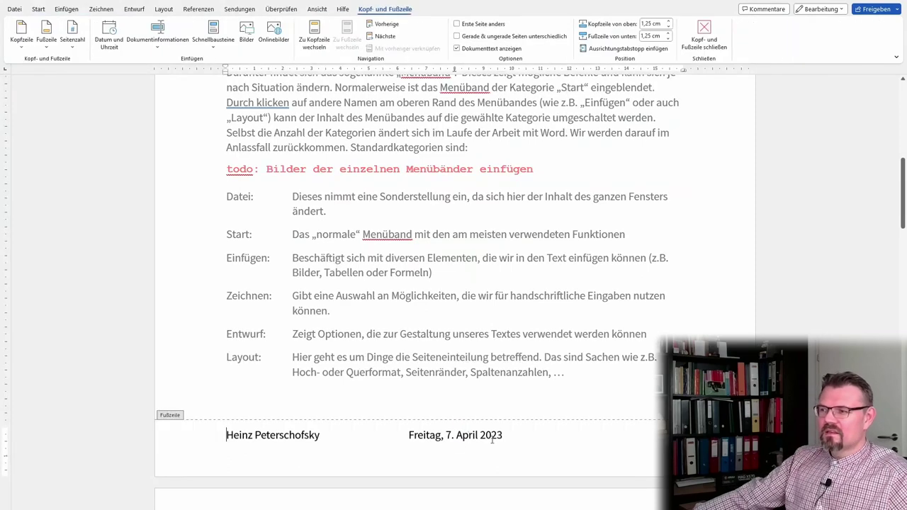
pyautogui.moveTo(508, 438); pyautogui.dragTo(403, 437)
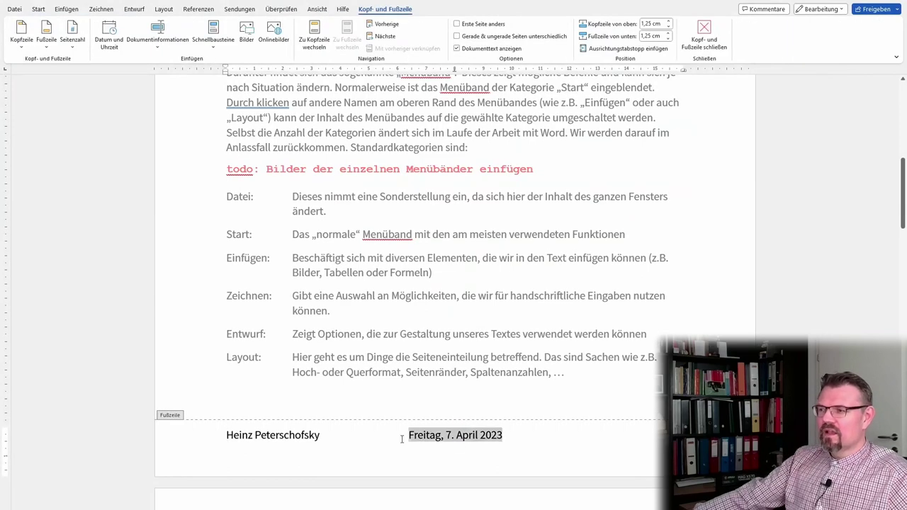
# - Shrink the footer date to font size 8 and return to the body text
pyautogui.click(37, 12)
pyautogui.click(237, 29)
pyautogui.click(236, 29)
pyautogui.click(237, 29)
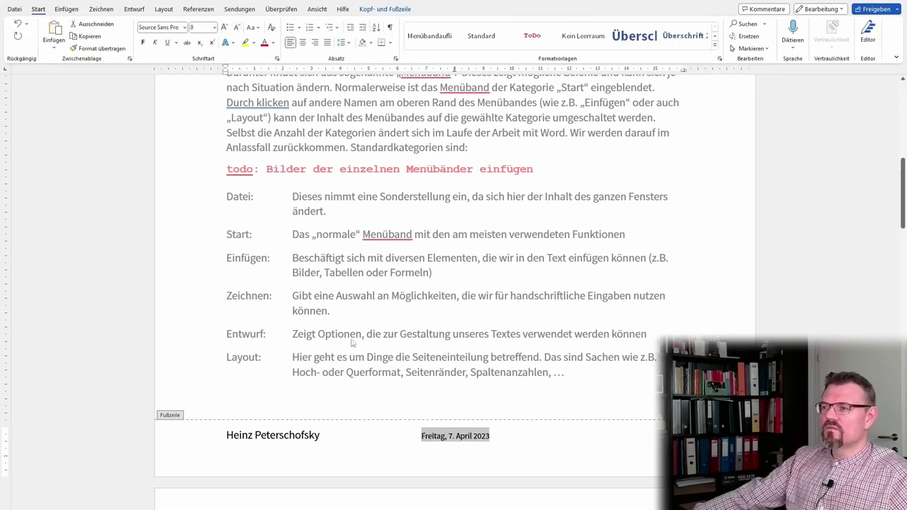
pyautogui.doubleClick(362, 359)
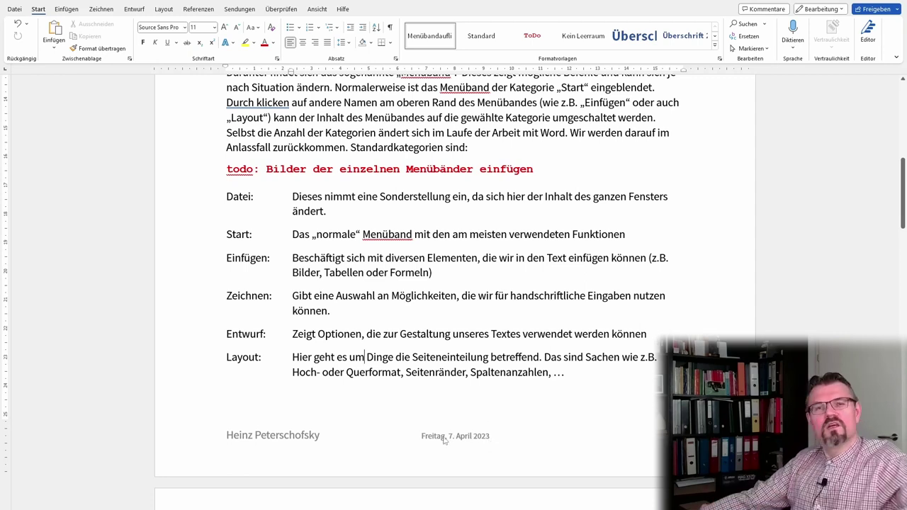
pyautogui.doubleClick(454, 359)
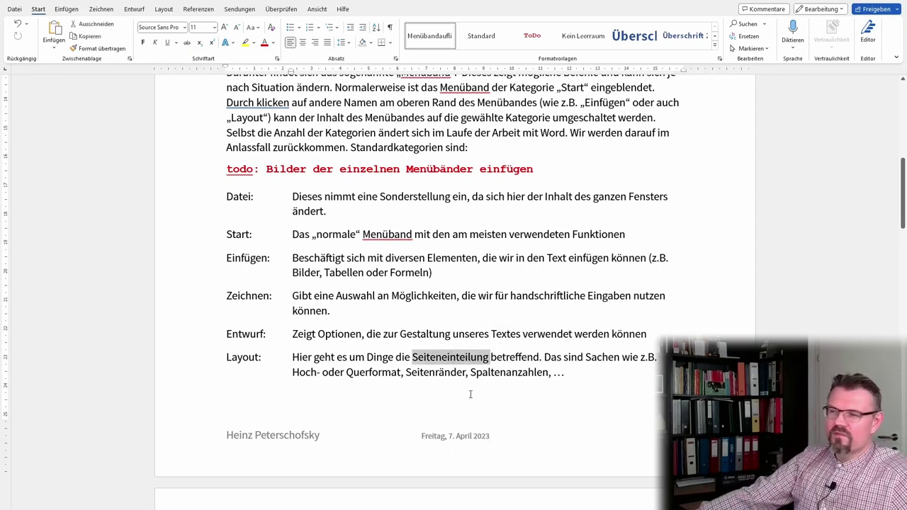
pyautogui.doubleClick(435, 372)
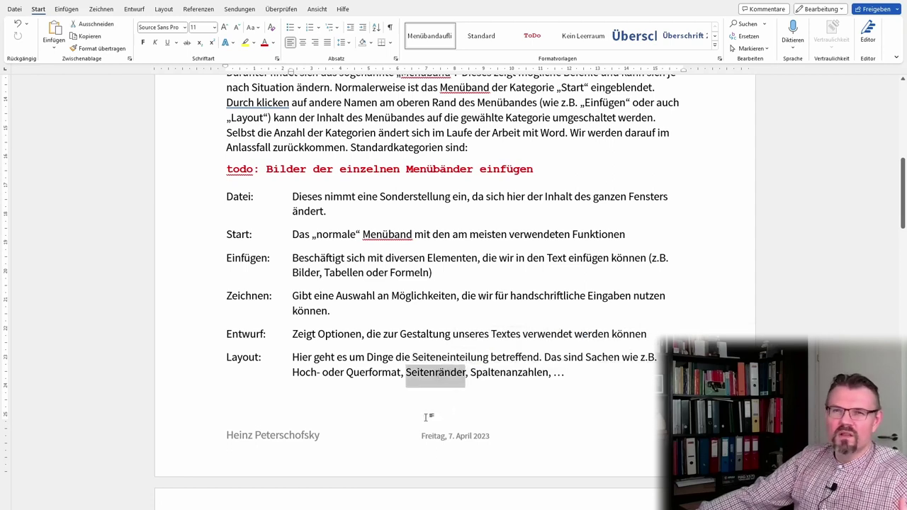
pyautogui.scroll(1, 428, 417)
pyautogui.scroll(5, 427, 417)
pyautogui.scroll(3, 427, 417)
pyautogui.scroll(2, 427, 418)
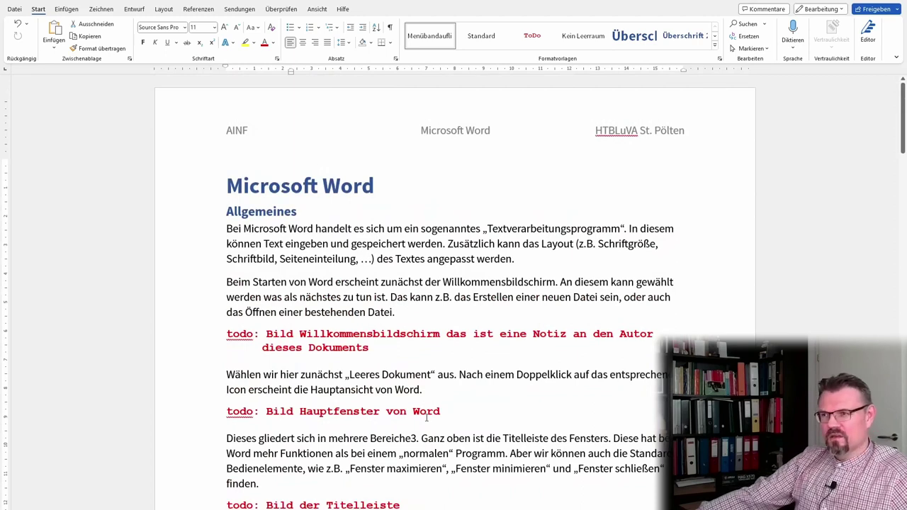
pyautogui.scroll(-1, 427, 417)
pyautogui.scroll(-2, 427, 418)
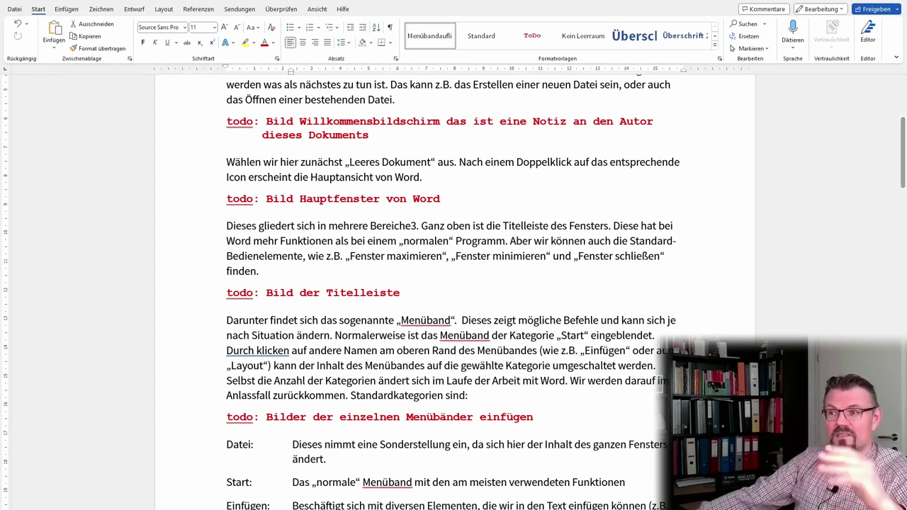
pyautogui.scroll(-5, 405, 473)
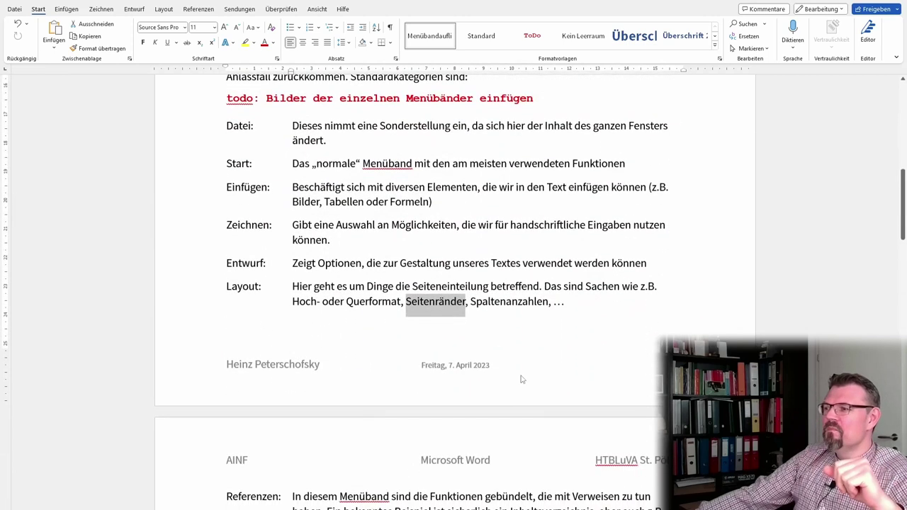
pyautogui.doubleClick(519, 372)
pyautogui.click(513, 367)
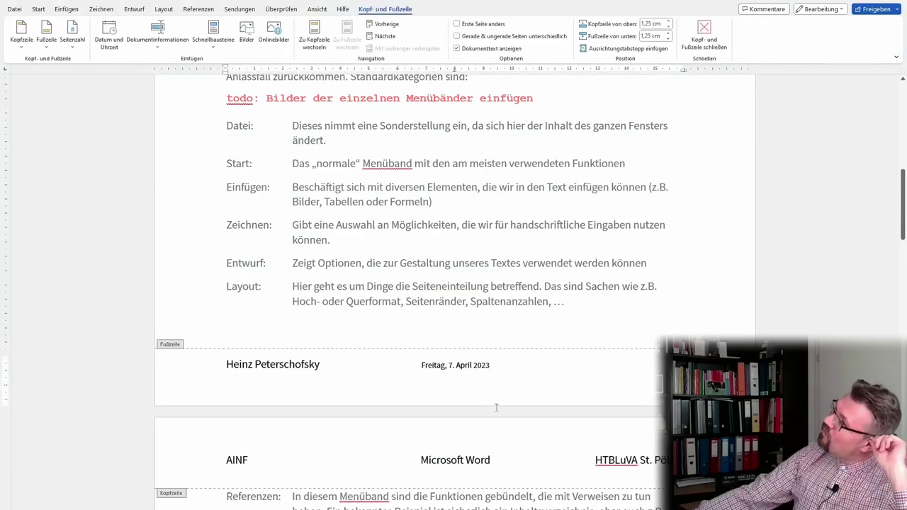
pyautogui.scroll(1, 496, 404)
pyautogui.scroll(-1, 496, 402)
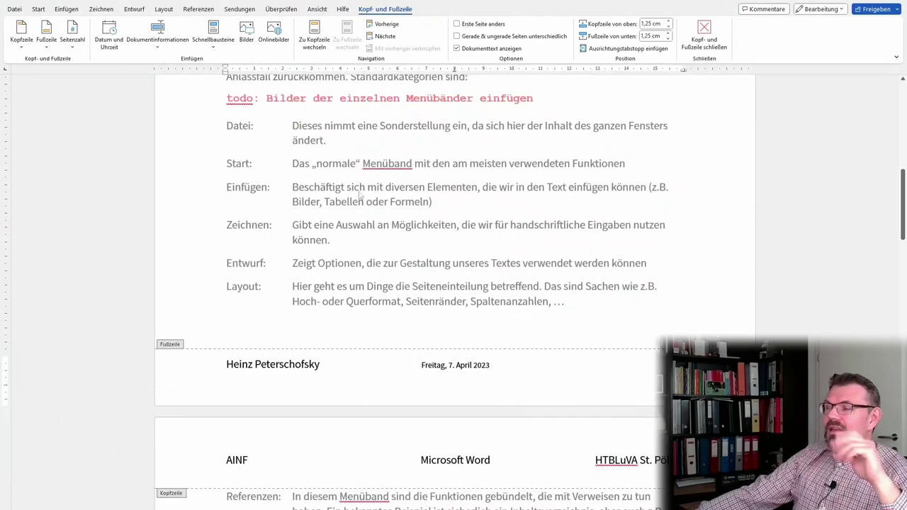
pyautogui.click(314, 39)
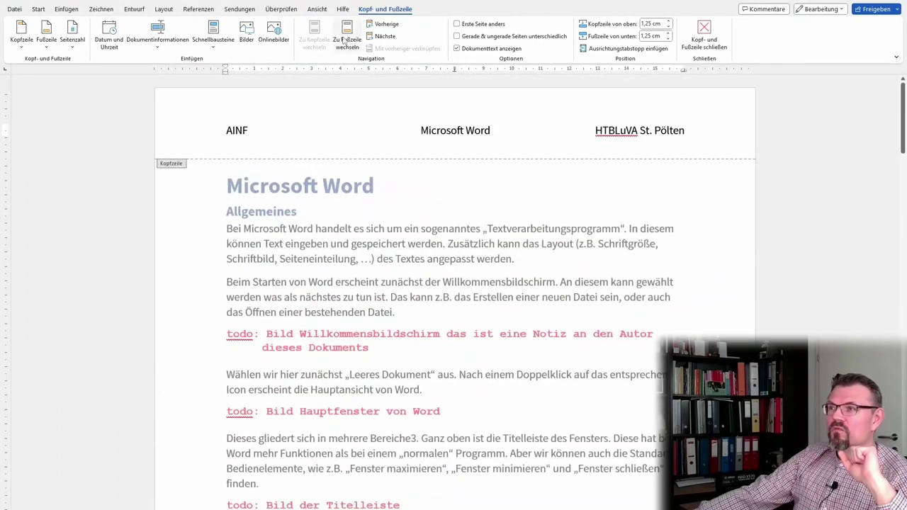
pyautogui.click(347, 39)
pyautogui.click(315, 37)
pyautogui.click(347, 39)
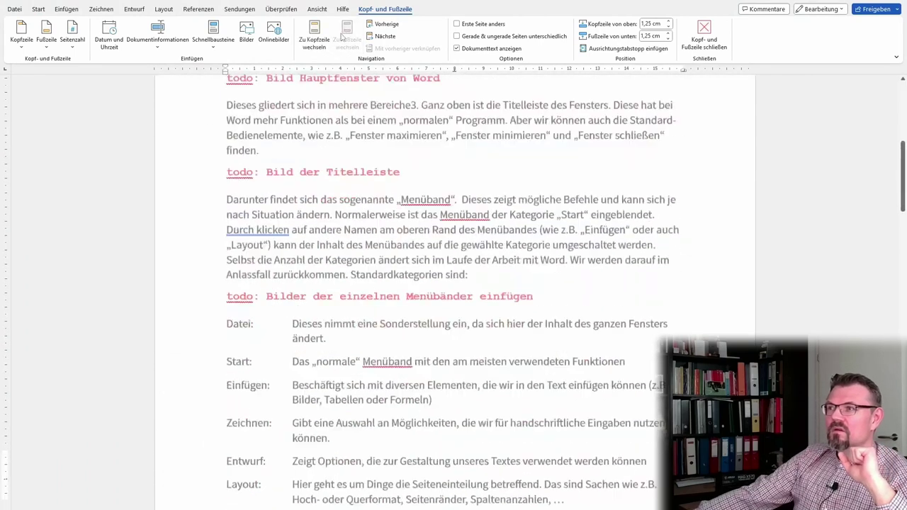
pyautogui.click(315, 37)
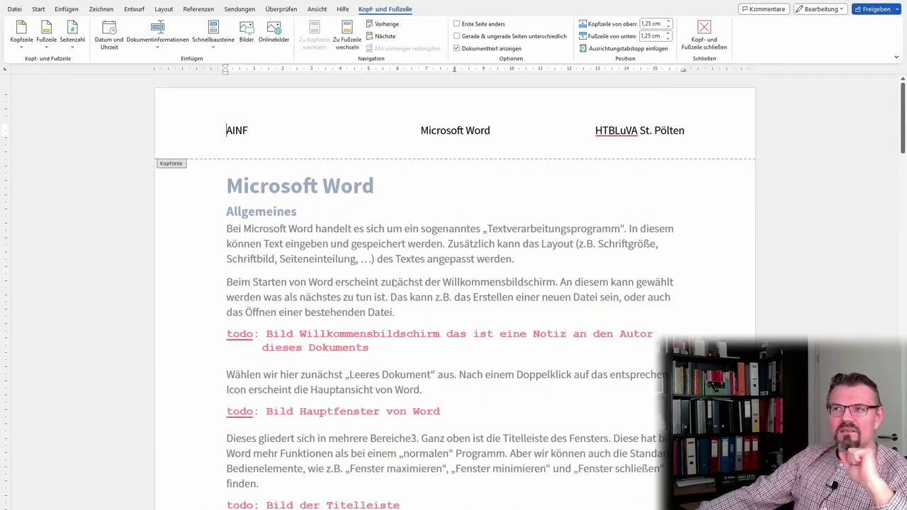
pyautogui.click(218, 52)
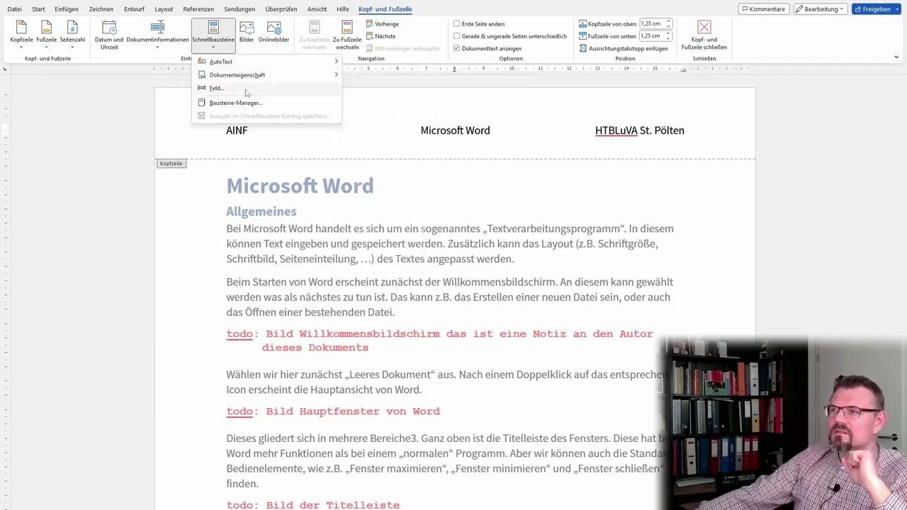
pyautogui.moveTo(238, 74)
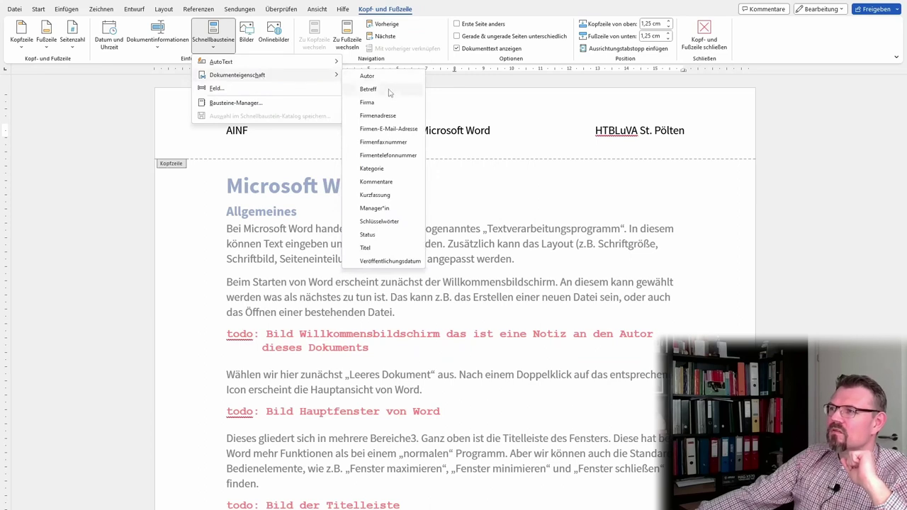
pyautogui.click(388, 90)
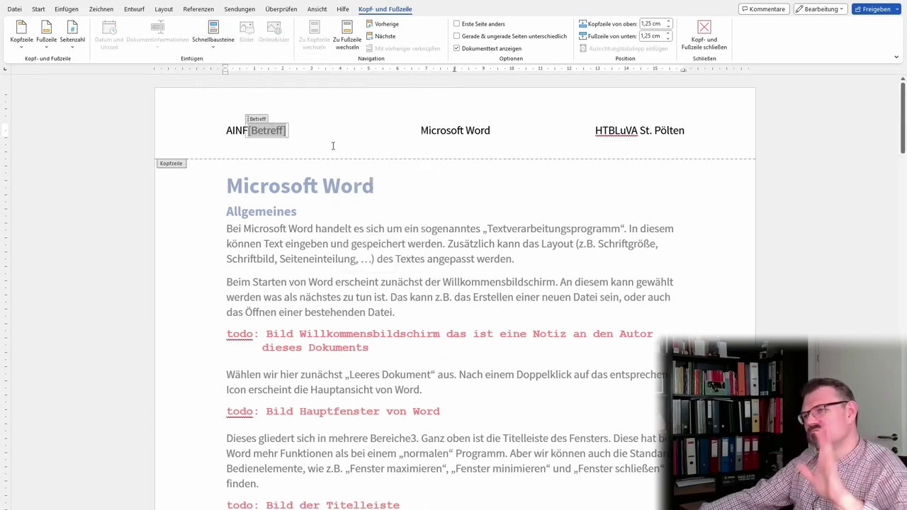
pyautogui.press('Delete')
pyautogui.press('BackSpace')
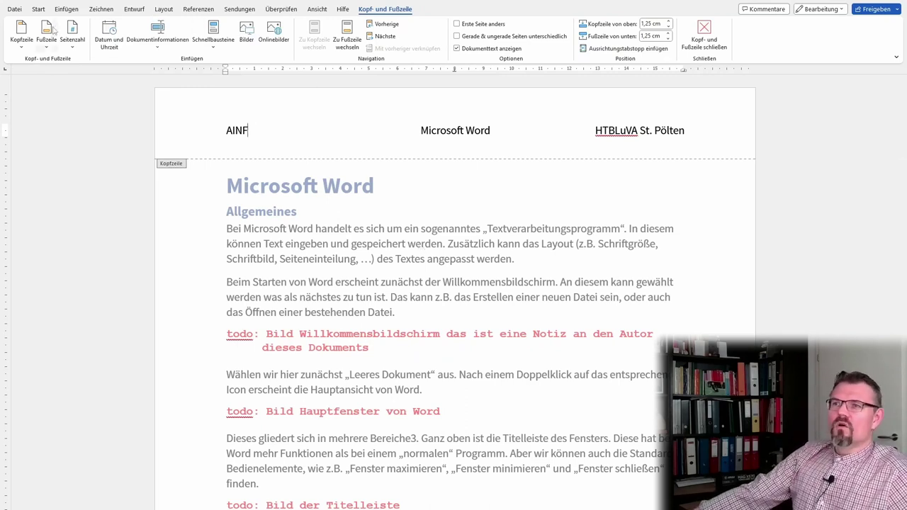
# - Close header editing and scroll through the document to check header and footer
pyautogui.click(703, 32)
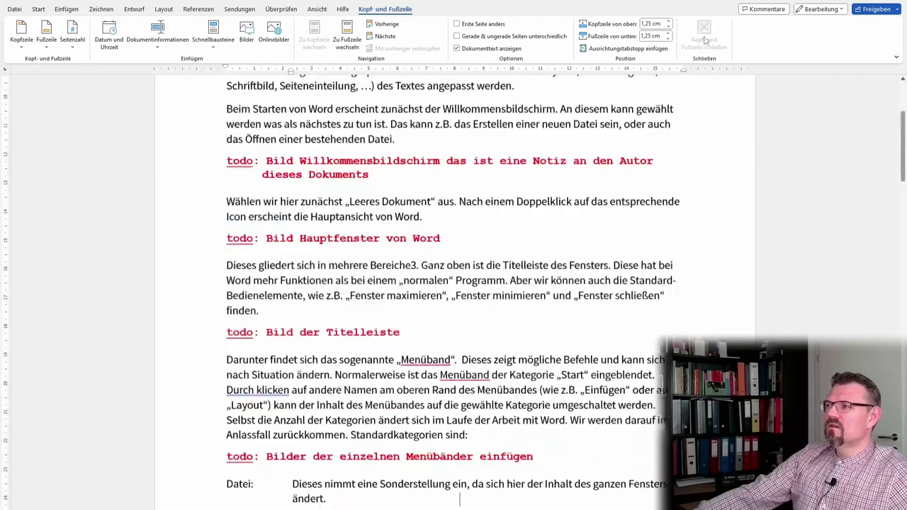
pyautogui.scroll(-10, 323, 279)
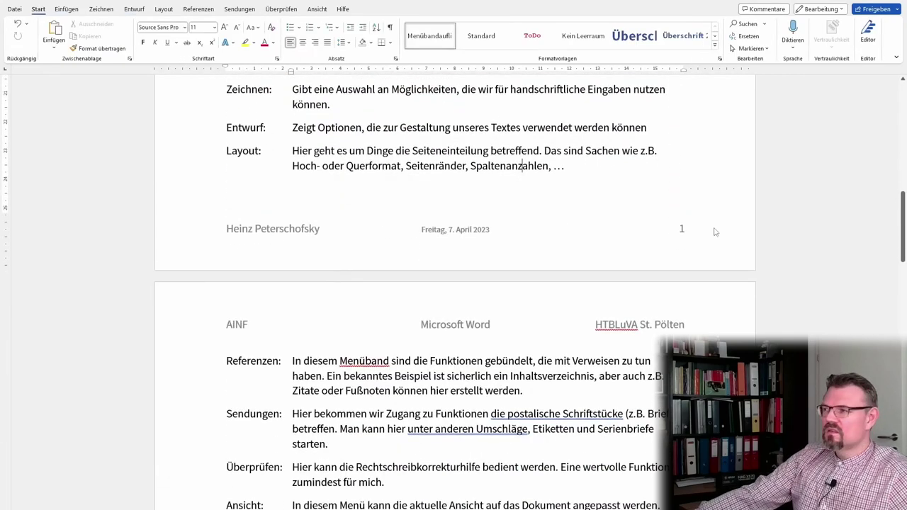
pyautogui.scroll(3, 482, 262)
pyautogui.scroll(6, 489, 265)
pyautogui.scroll(2, 507, 269)
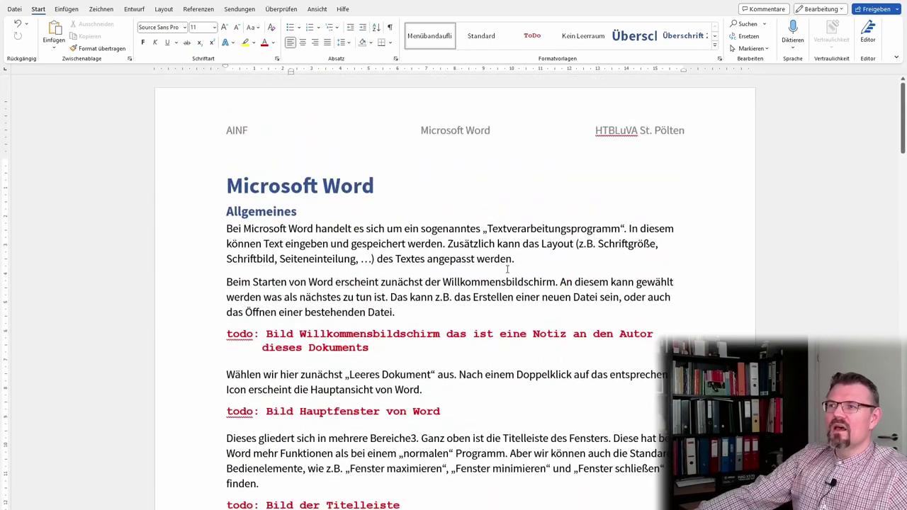